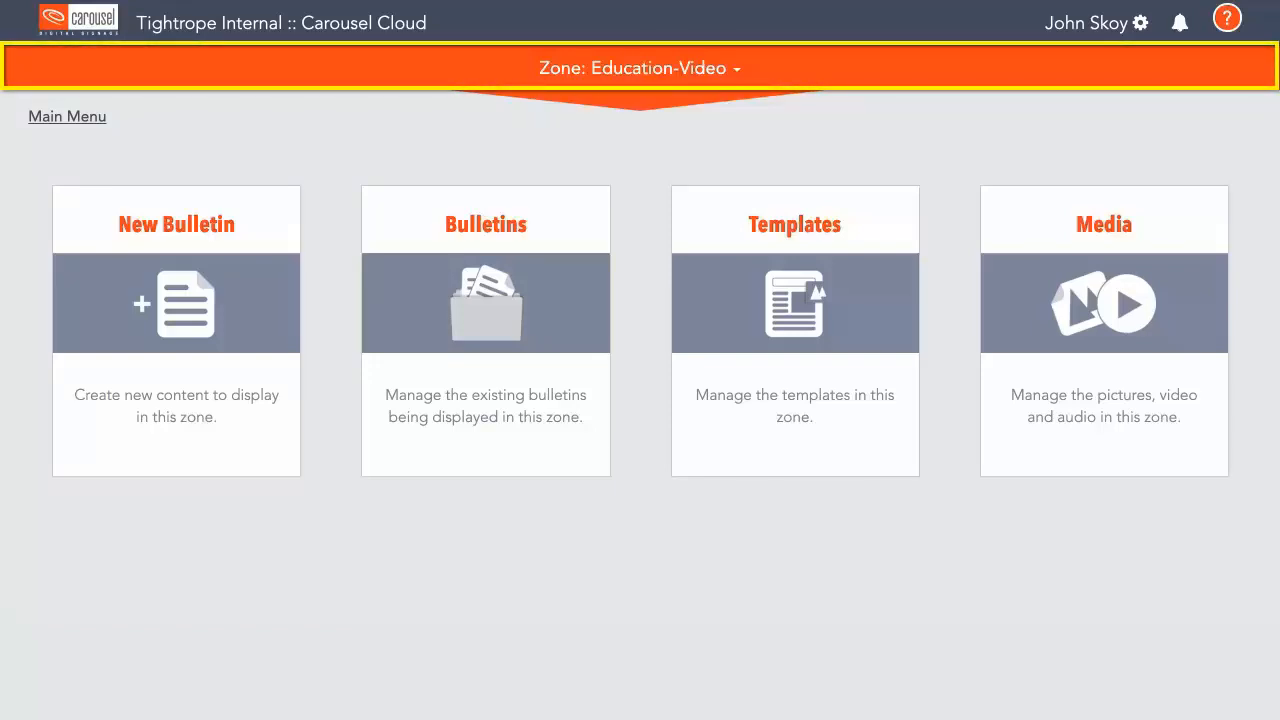
Switch to the Education-Messages zone, filtering the bulletin zones by the Education tag
click(612, 60)
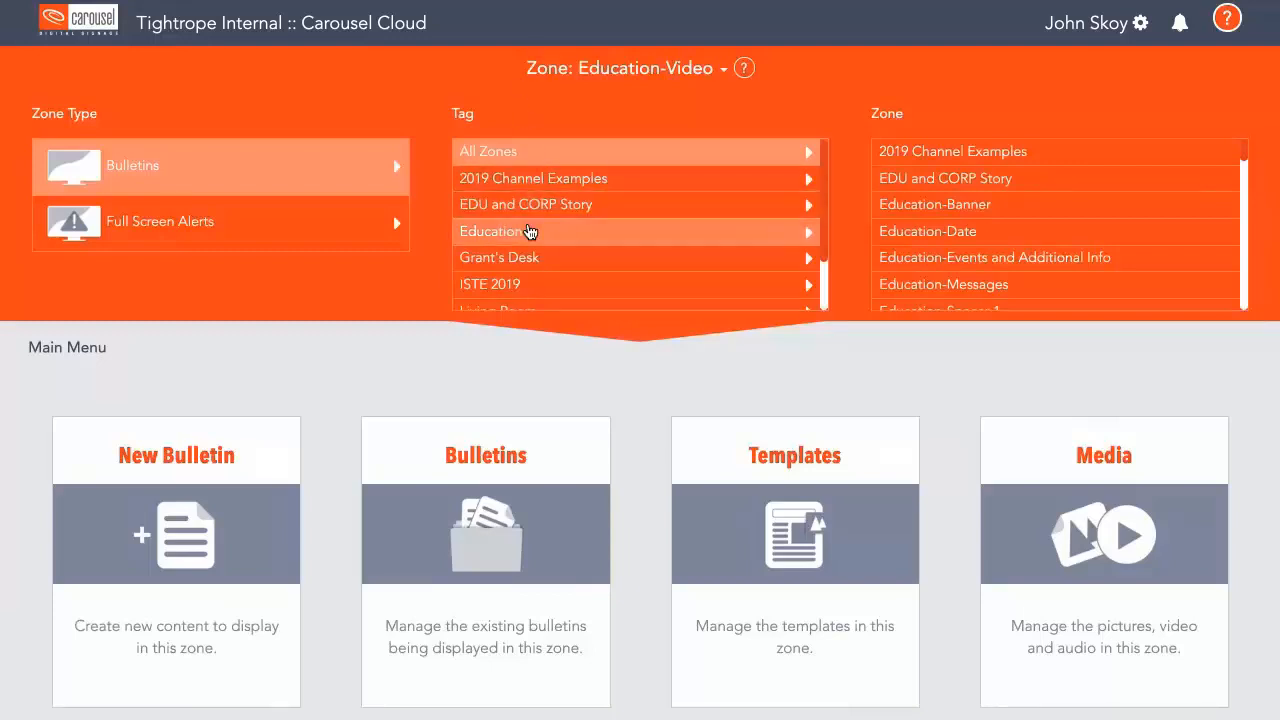
click(529, 231)
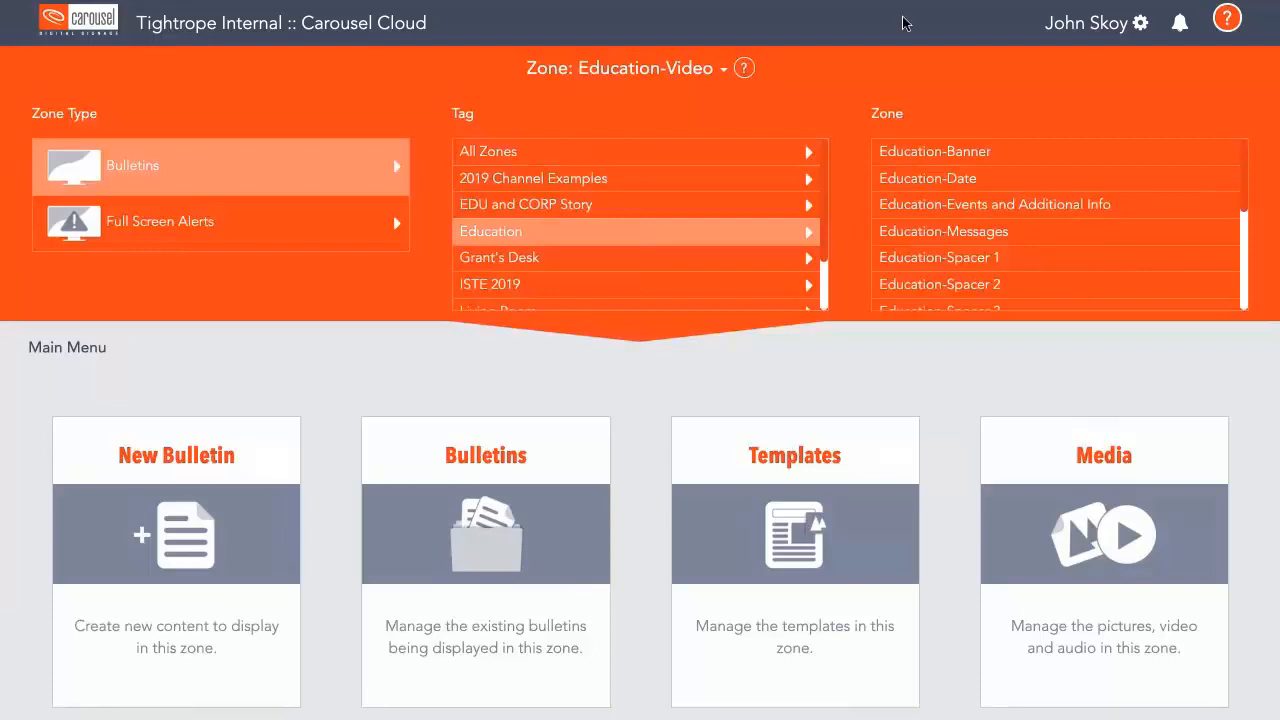
click(956, 232)
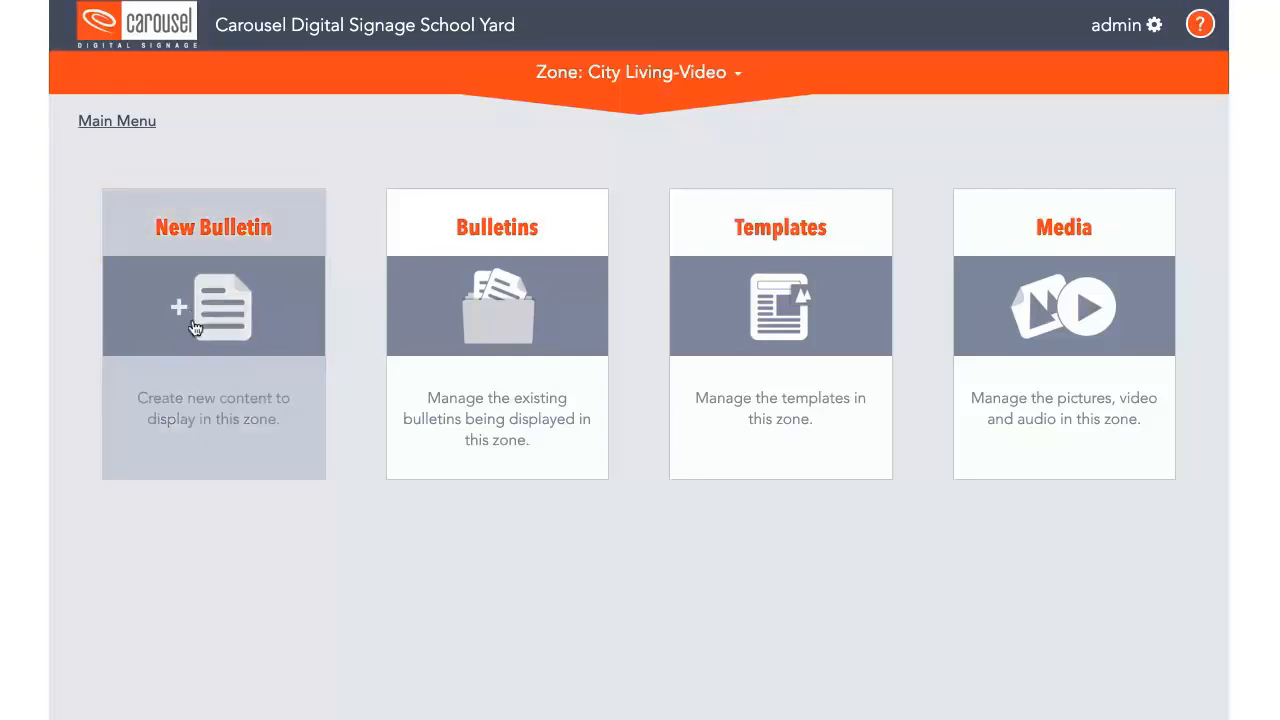
Create a new bulletin from the Simple Message With Photo Vertical template
click(195, 327)
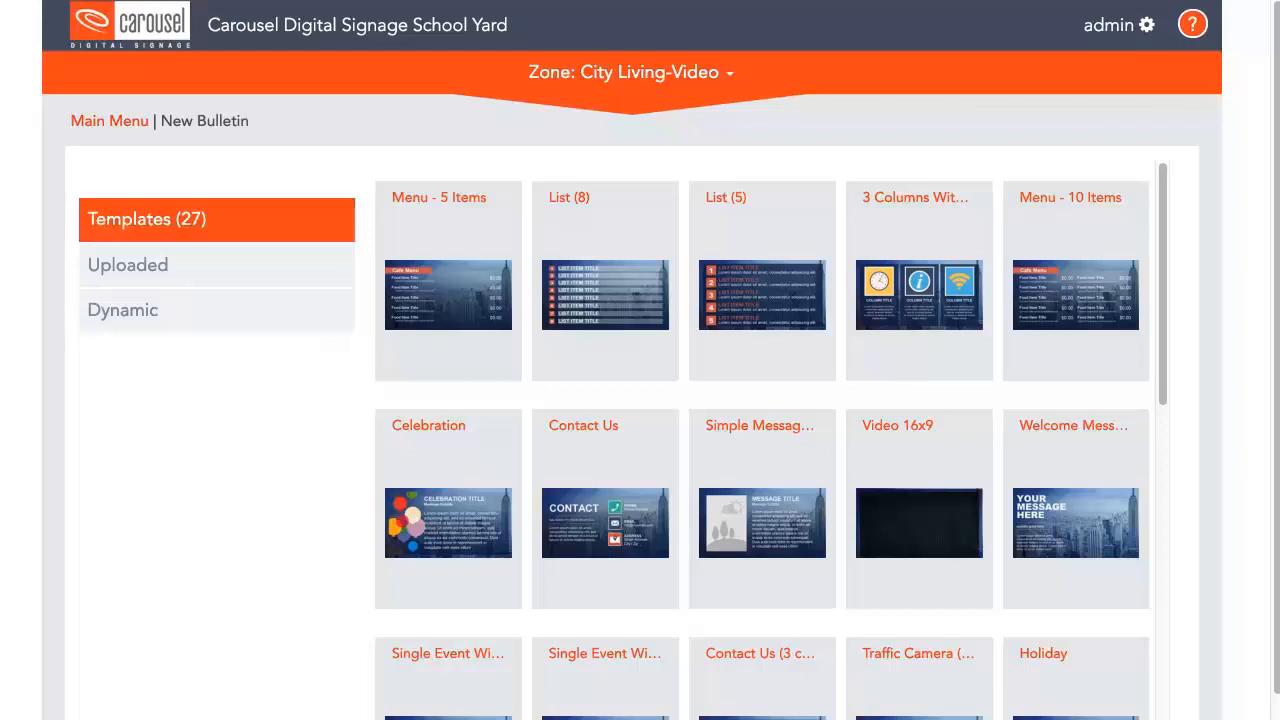
click(789, 514)
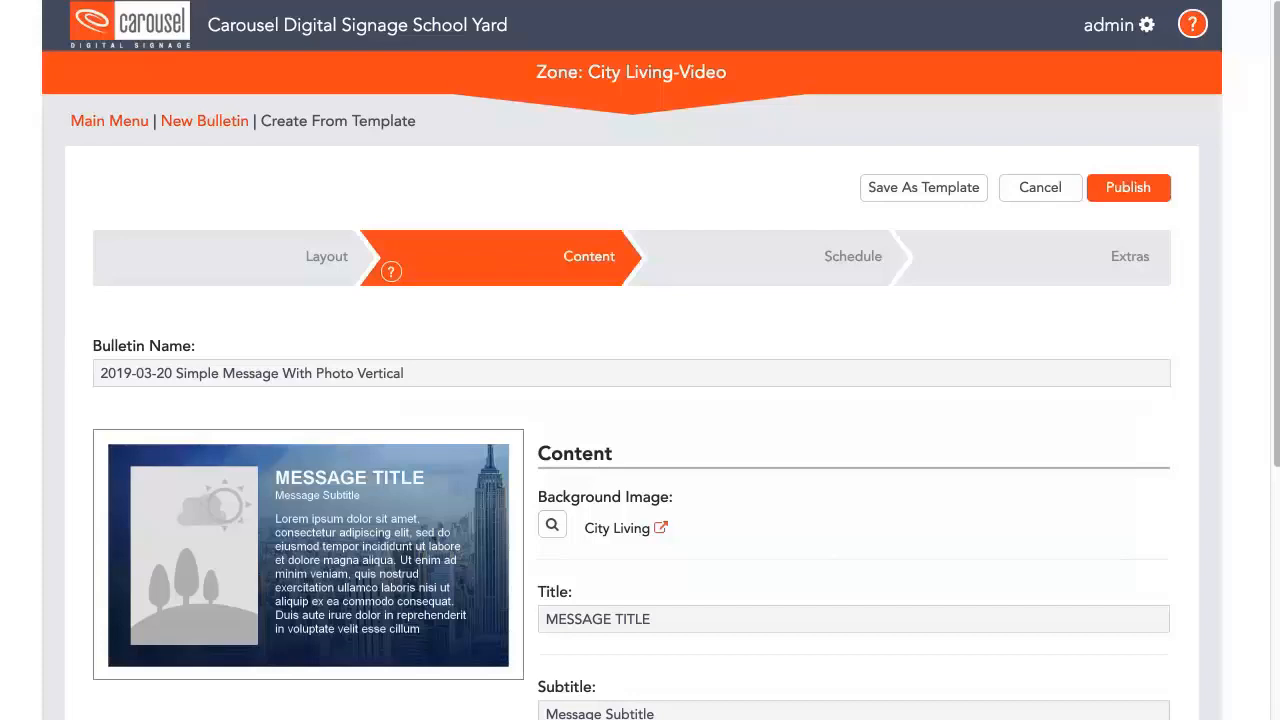
Replace the bulletin's placeholder photo with the CORPORATE Icons_Coffee picture from the media library
scroll(1045, 634, down, 5)
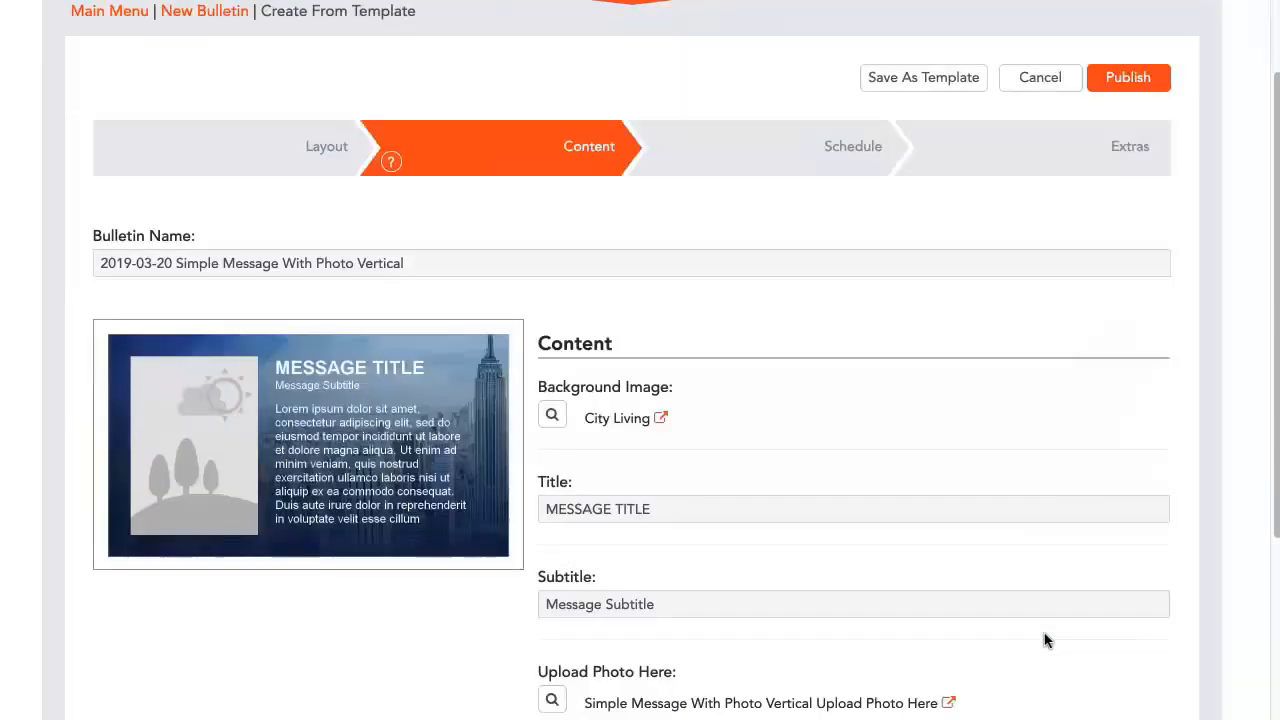
scroll(1045, 634, up, 1)
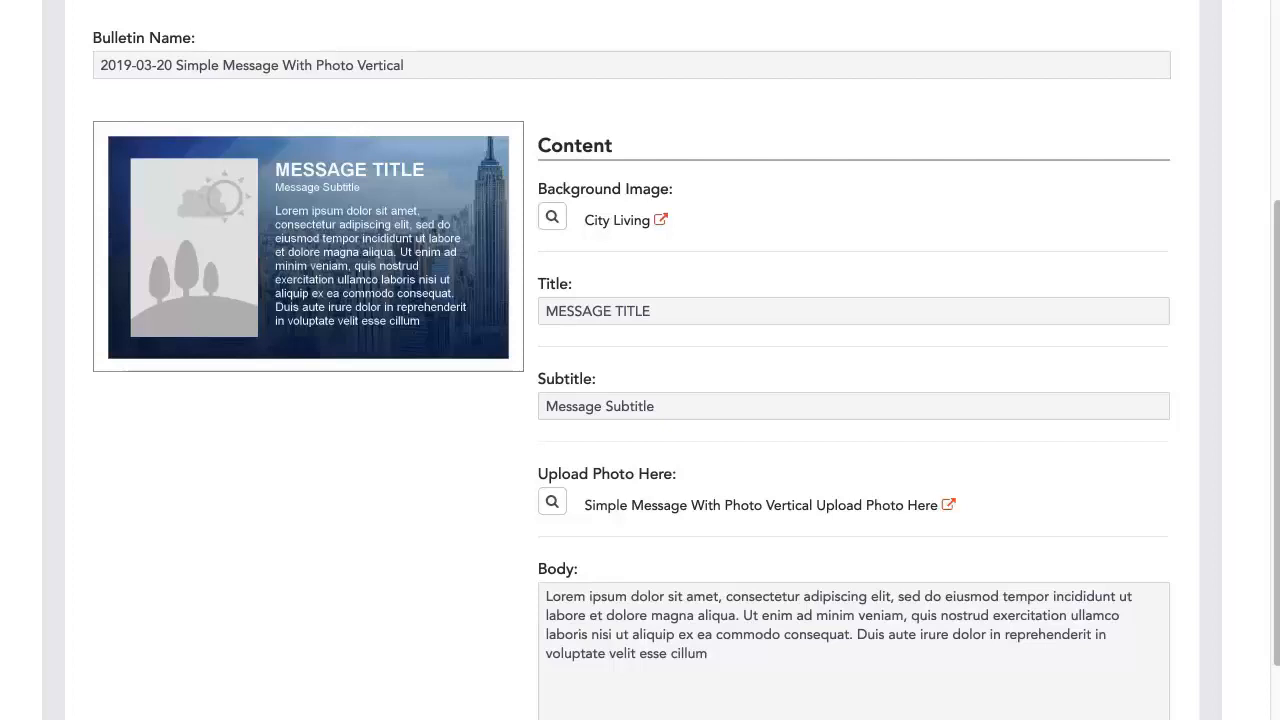
click(552, 504)
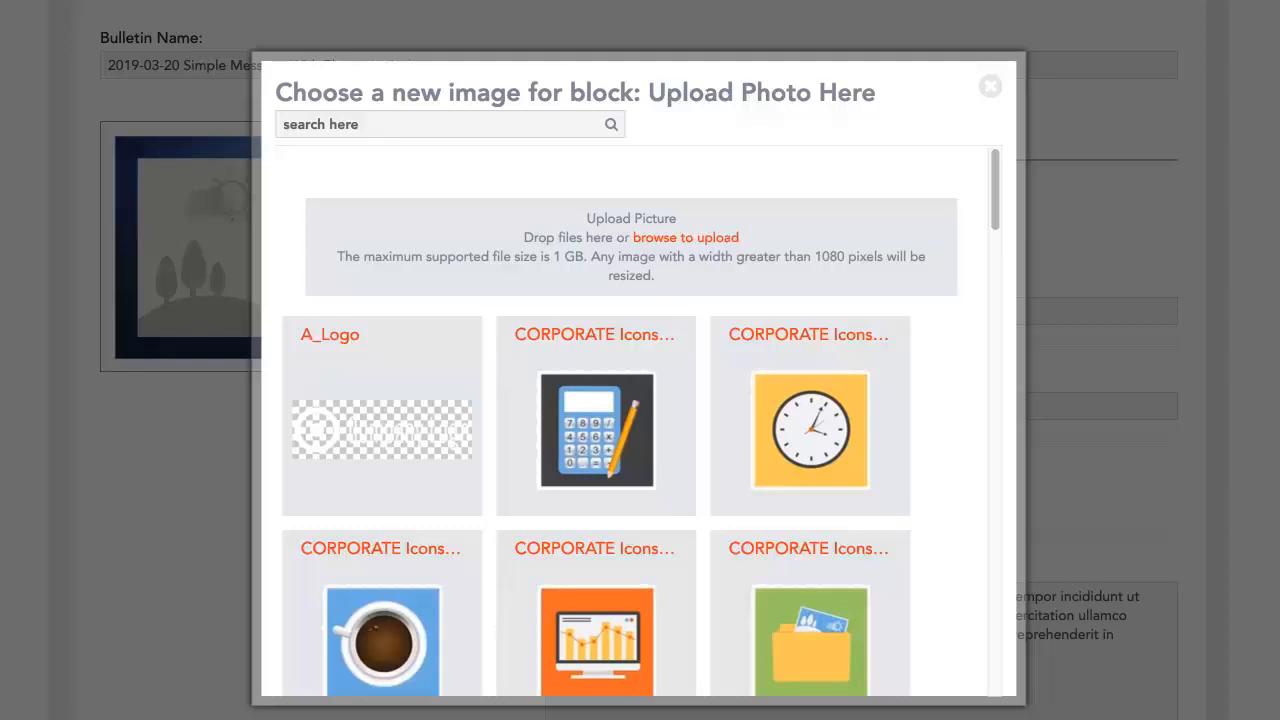
scroll(795, 486, down, 5)
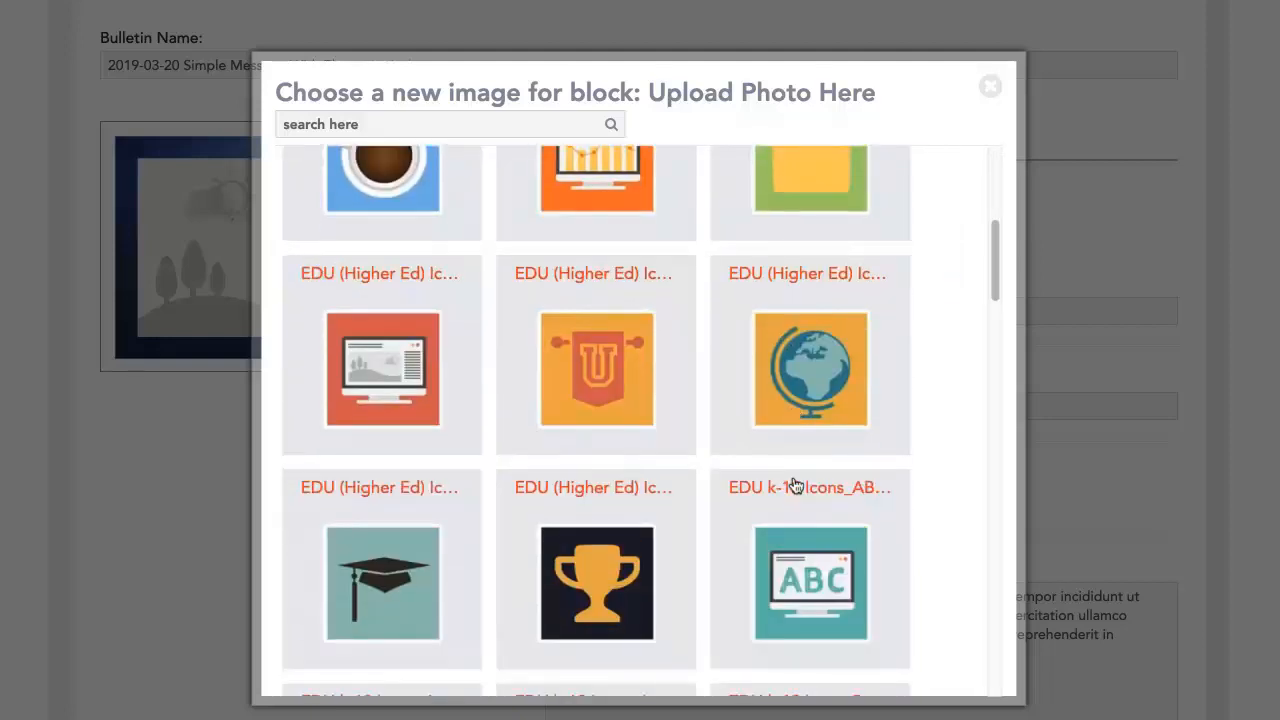
scroll(795, 486, down, 2)
scroll(795, 483, up, 10)
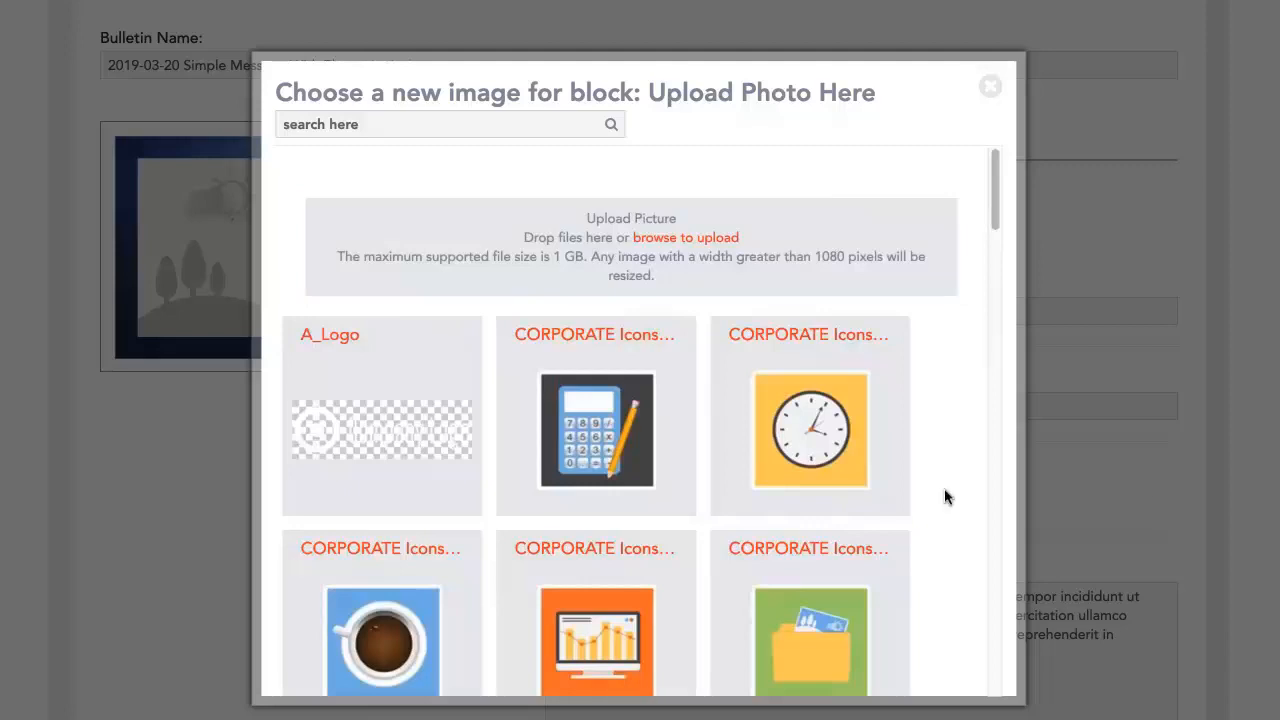
click(369, 598)
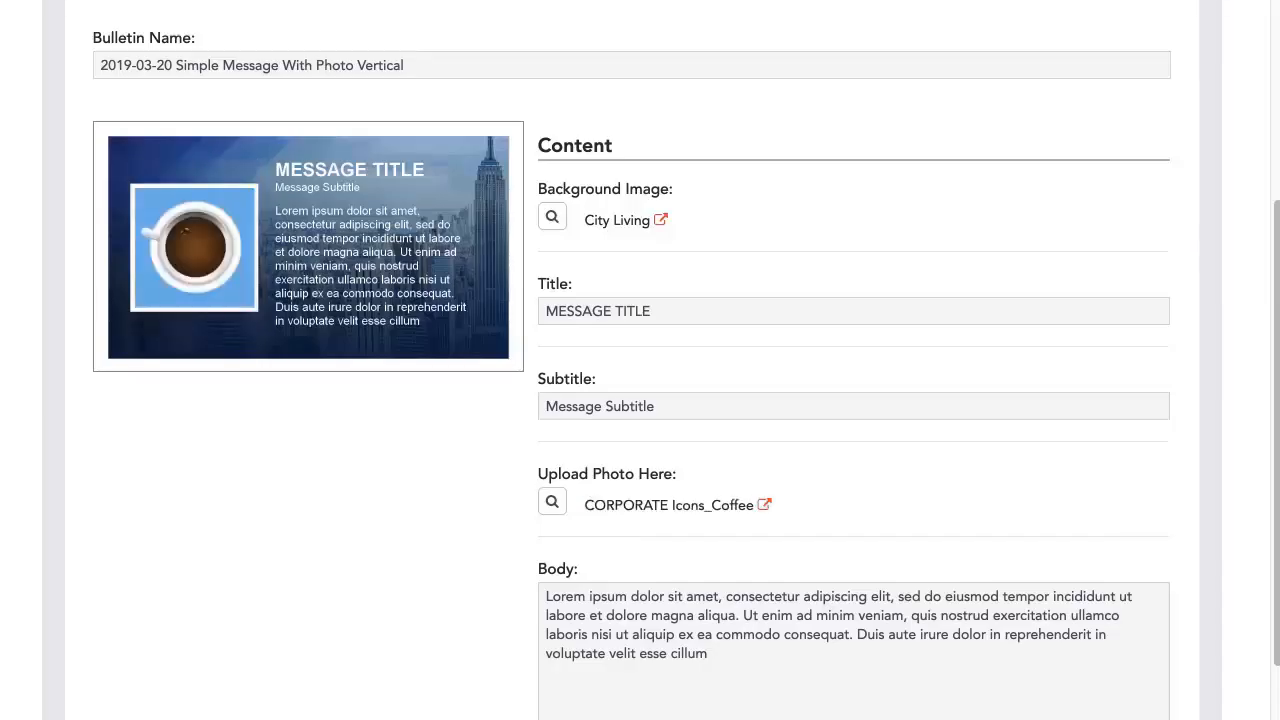
Examine the bulletin's layout and the block options available for the Body text and the Upload Photo Here picture
scroll(1108, 352, up, 3)
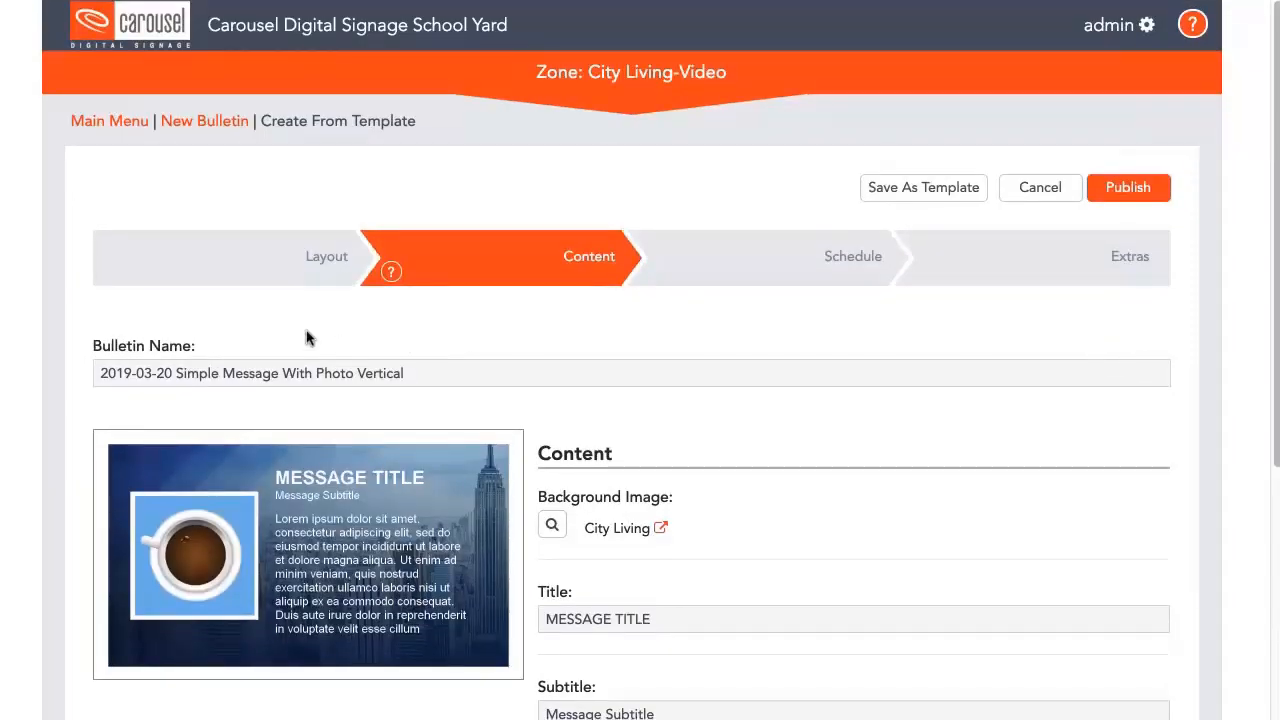
click(272, 256)
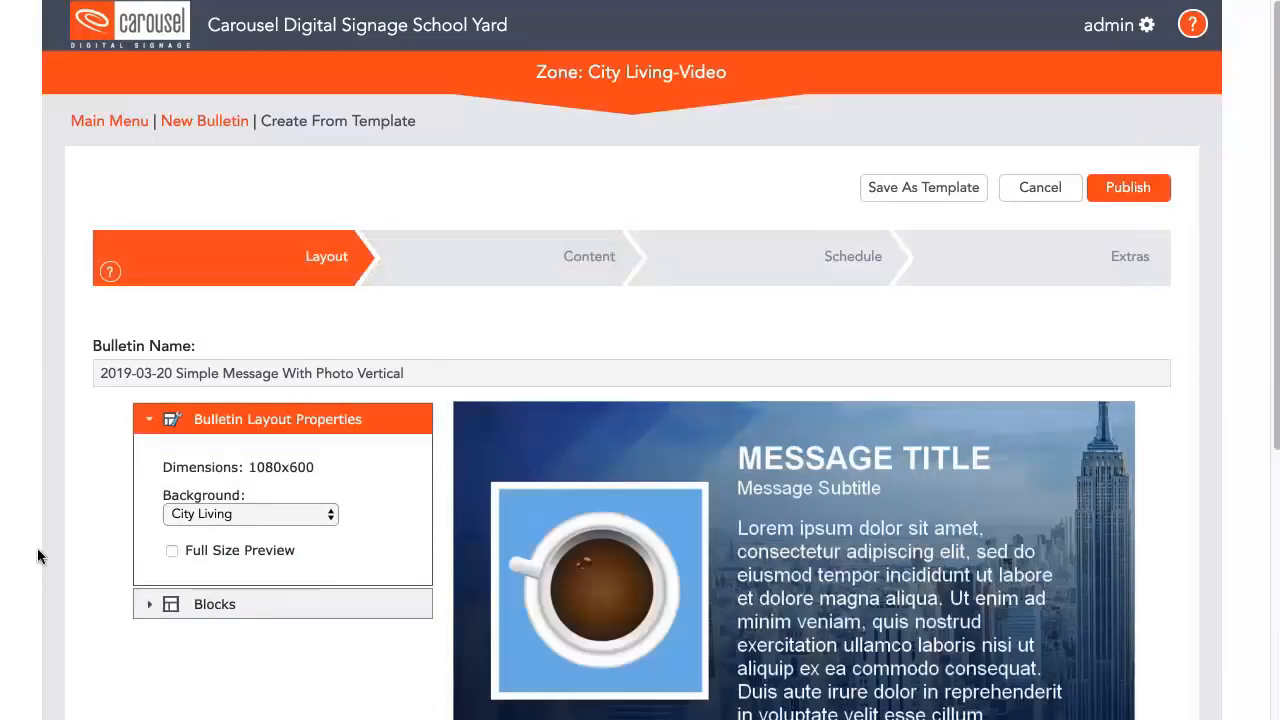
scroll(38, 556, down, 3)
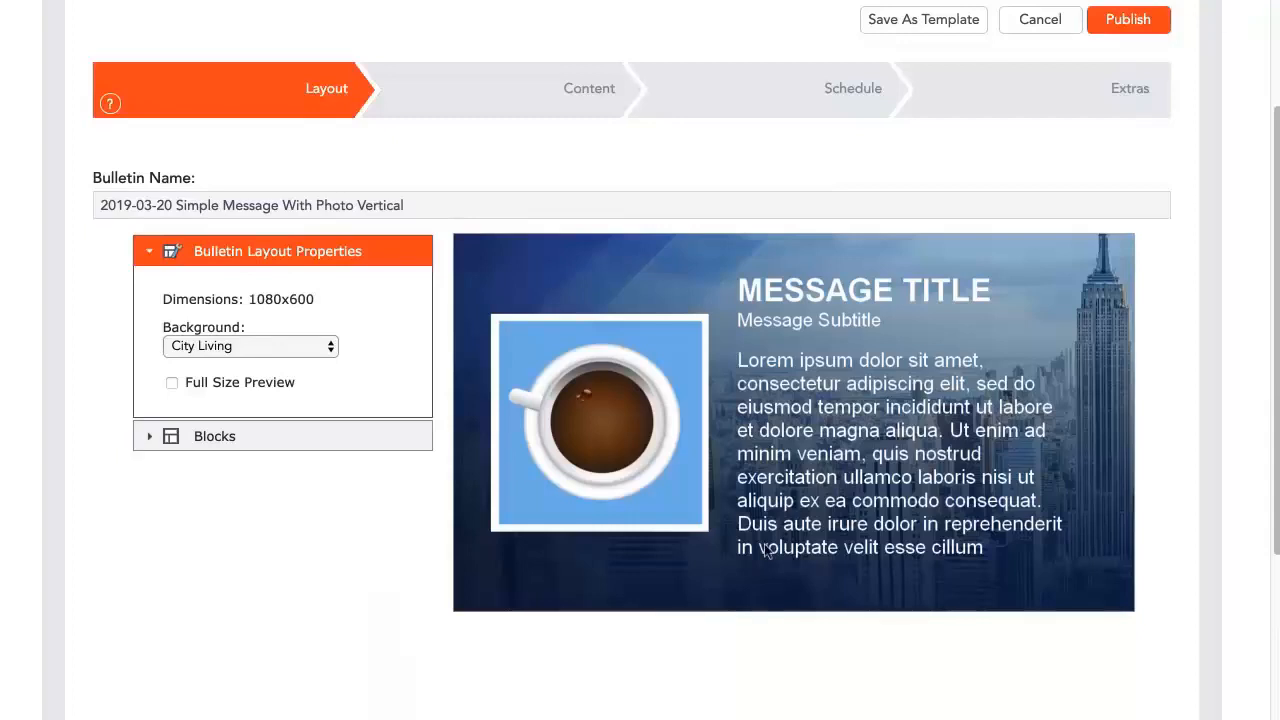
click(802, 476)
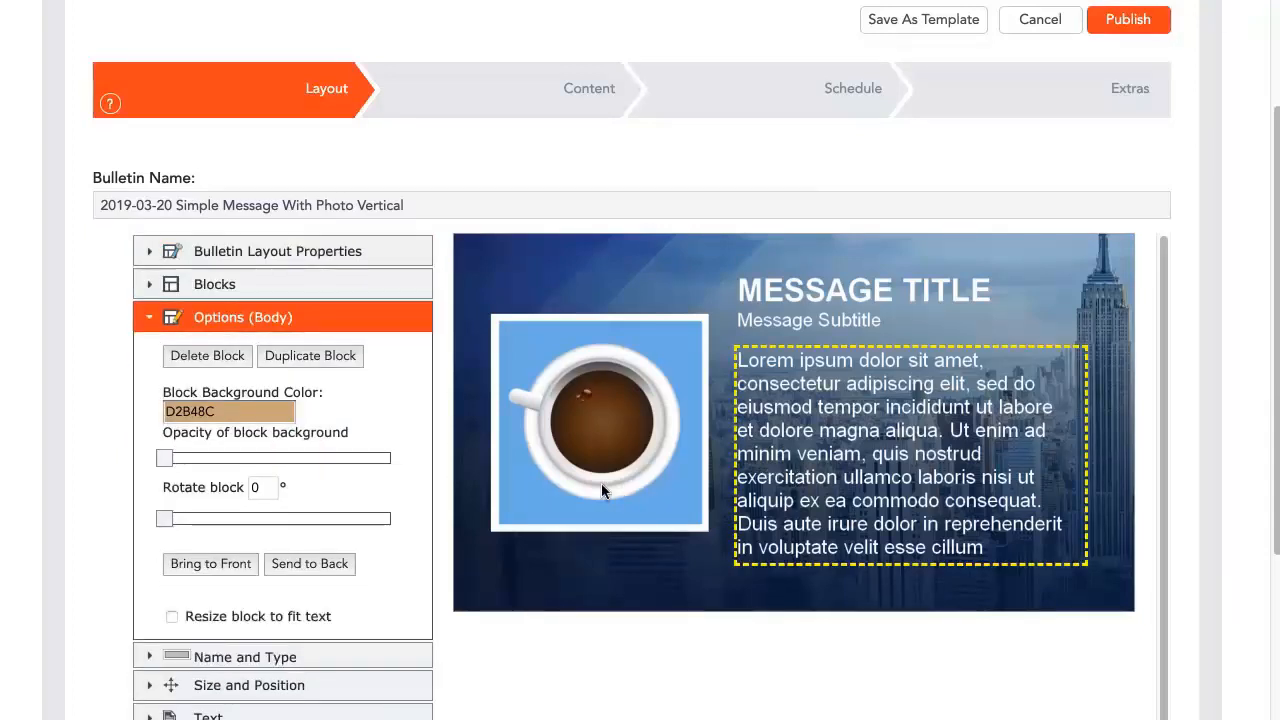
click(148, 322)
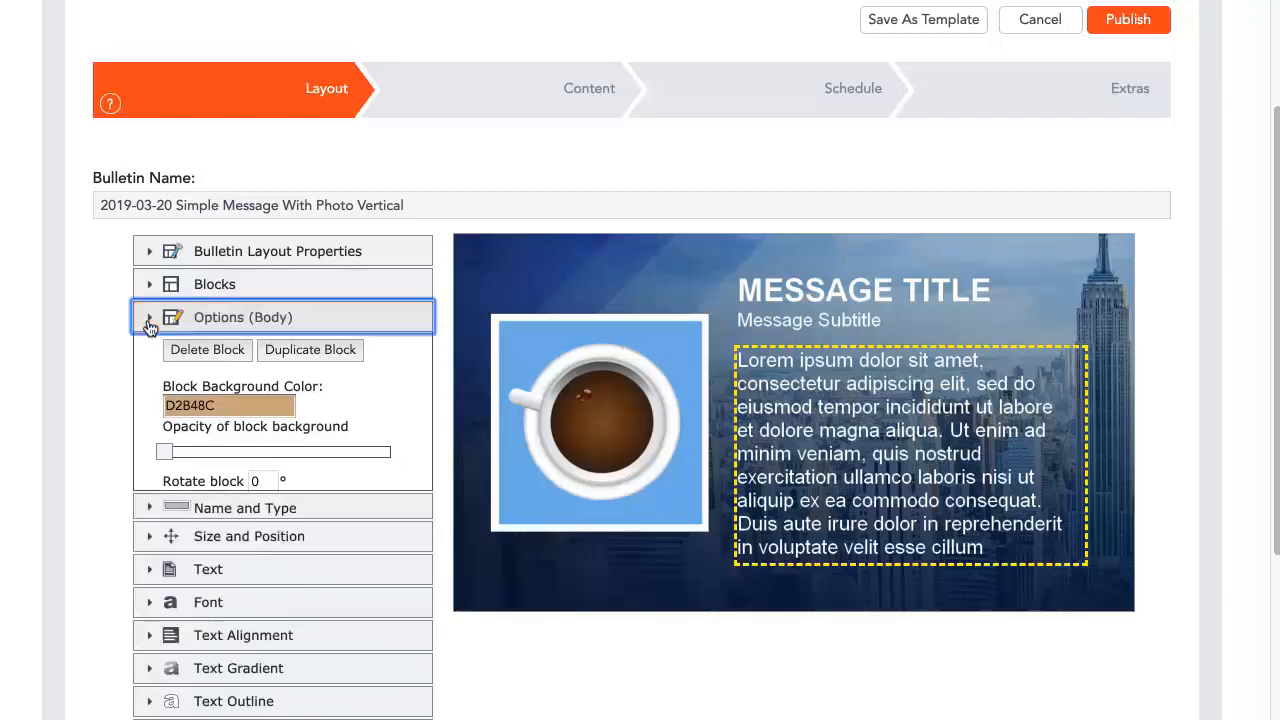
click(570, 456)
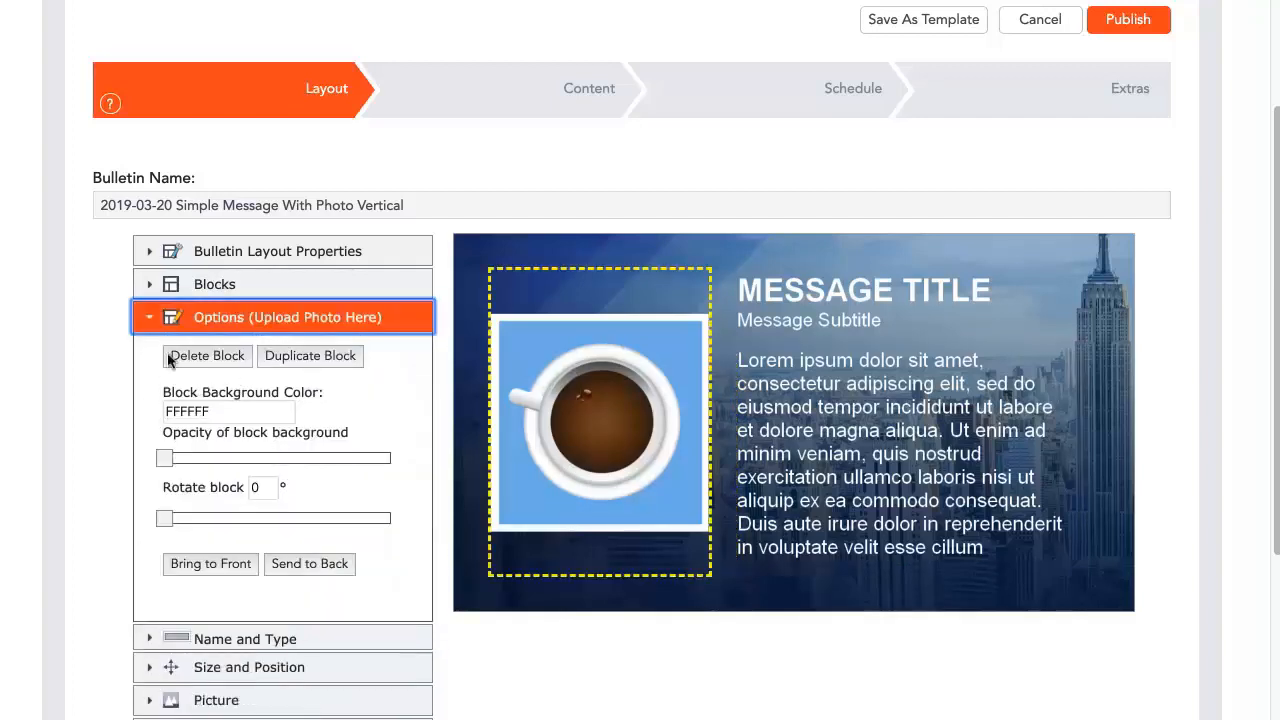
click(148, 318)
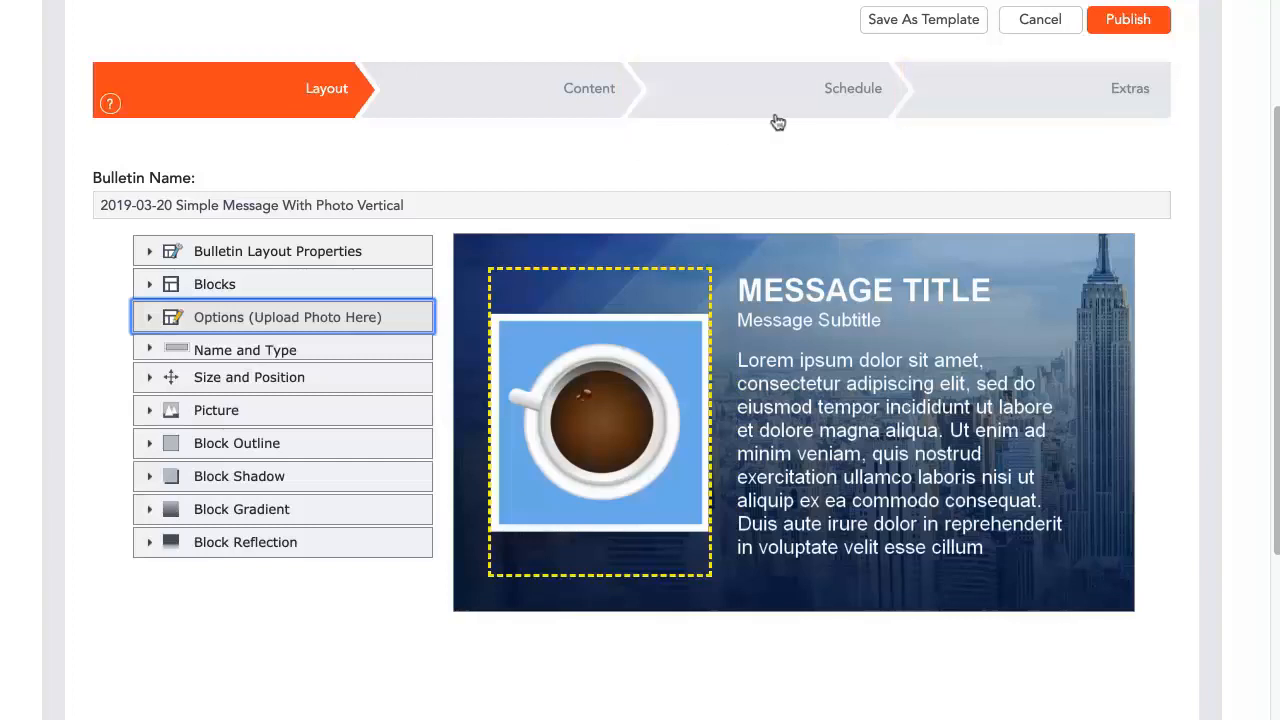
Open the bulletin's schedule settings and turn off Always Active
click(843, 92)
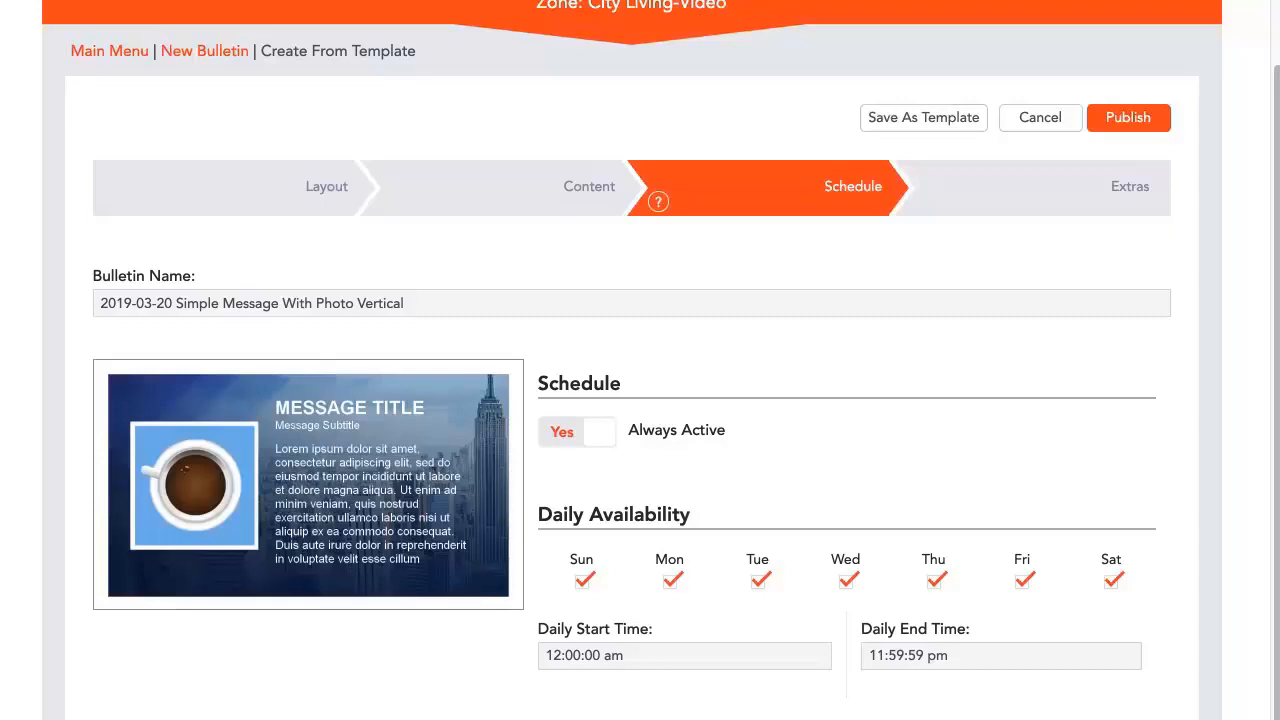
click(566, 432)
scroll(569, 434, down, 2)
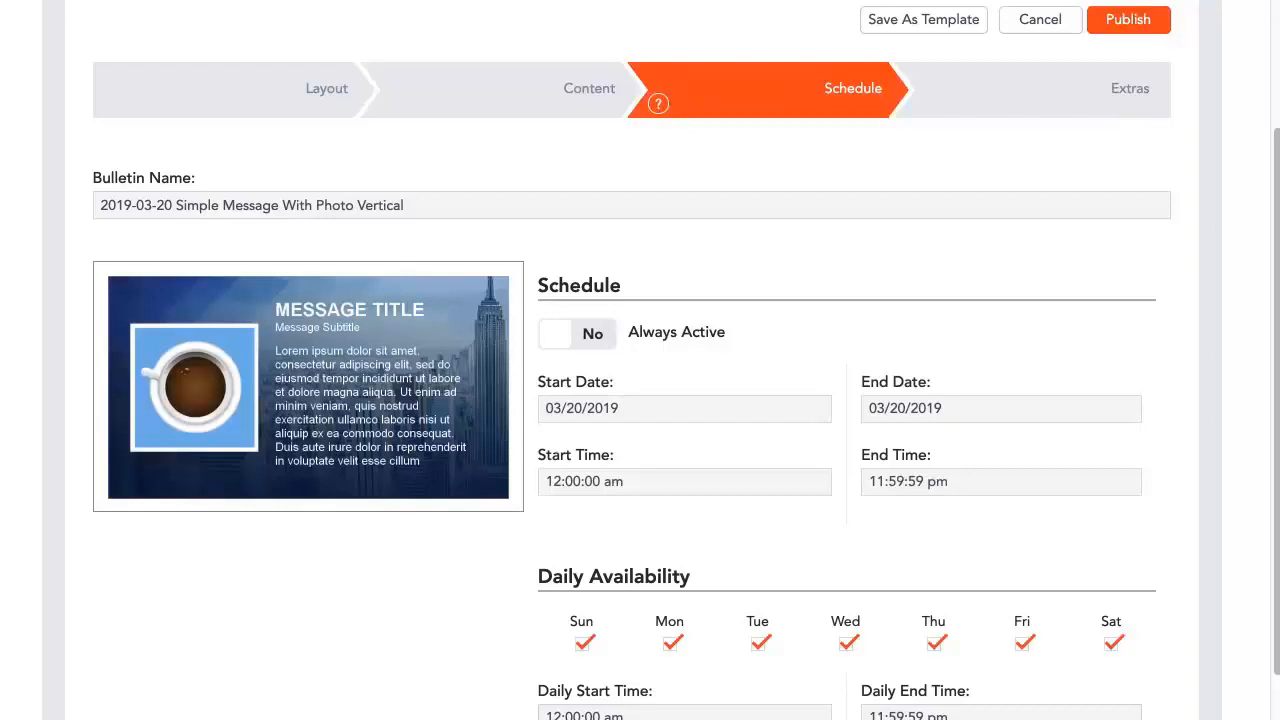
Look at the start date and end date calendars, browsing the end date to April 2019 without choosing any date
click(628, 408)
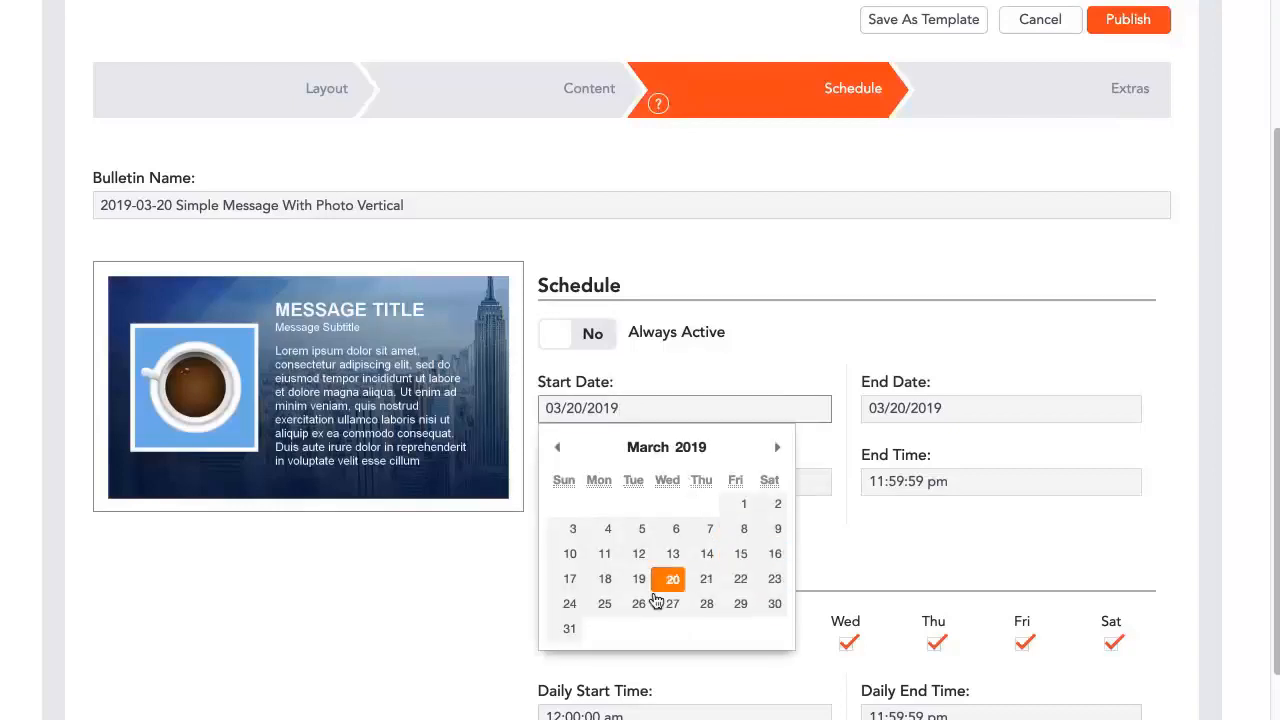
click(829, 545)
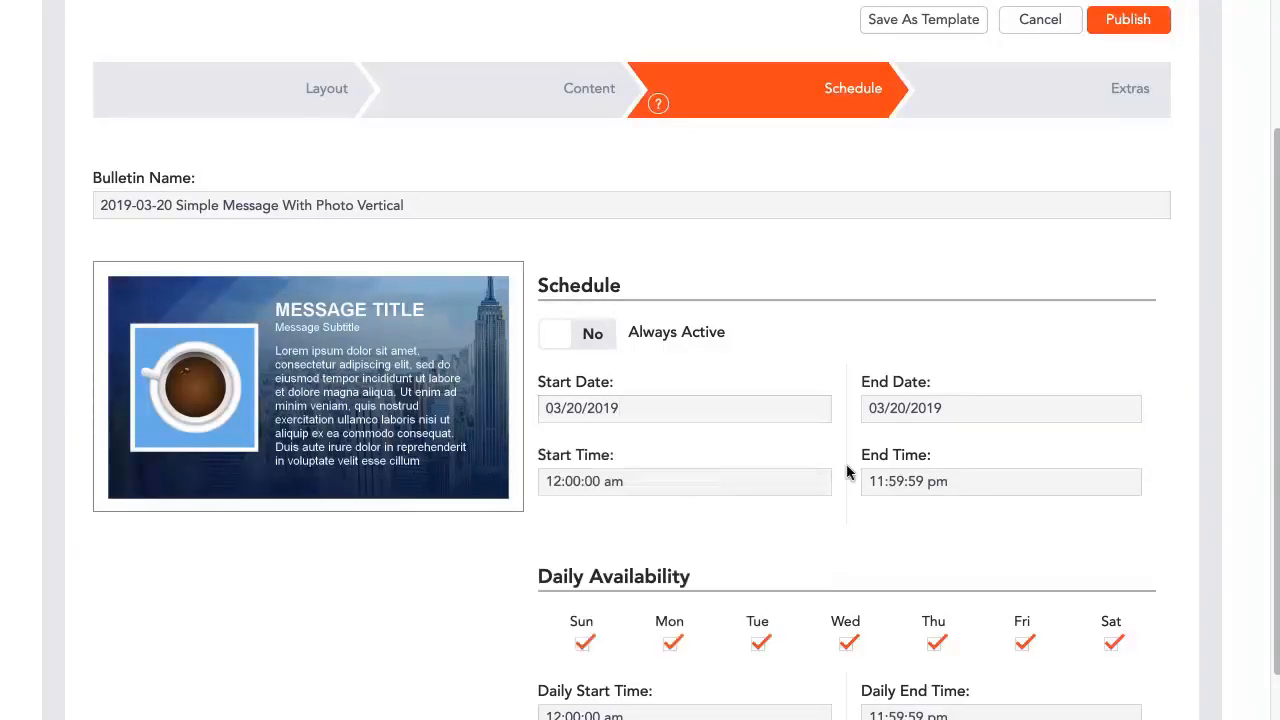
click(958, 405)
click(1099, 448)
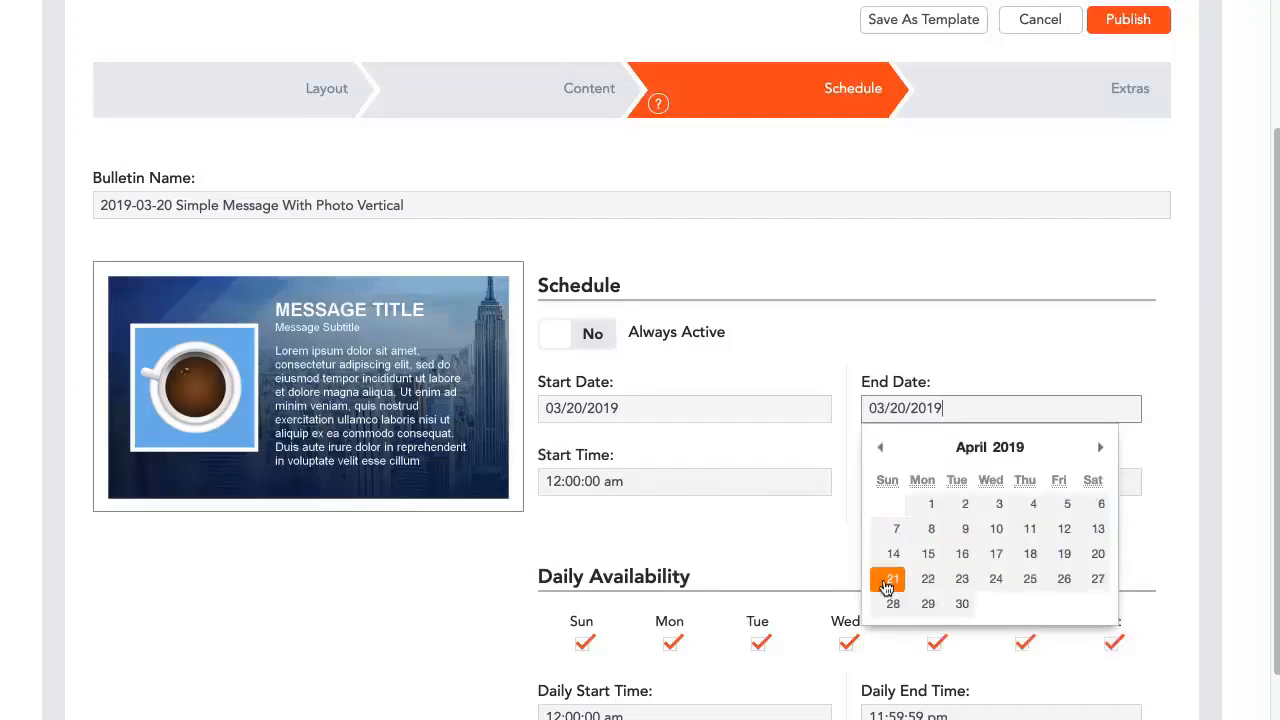
click(826, 540)
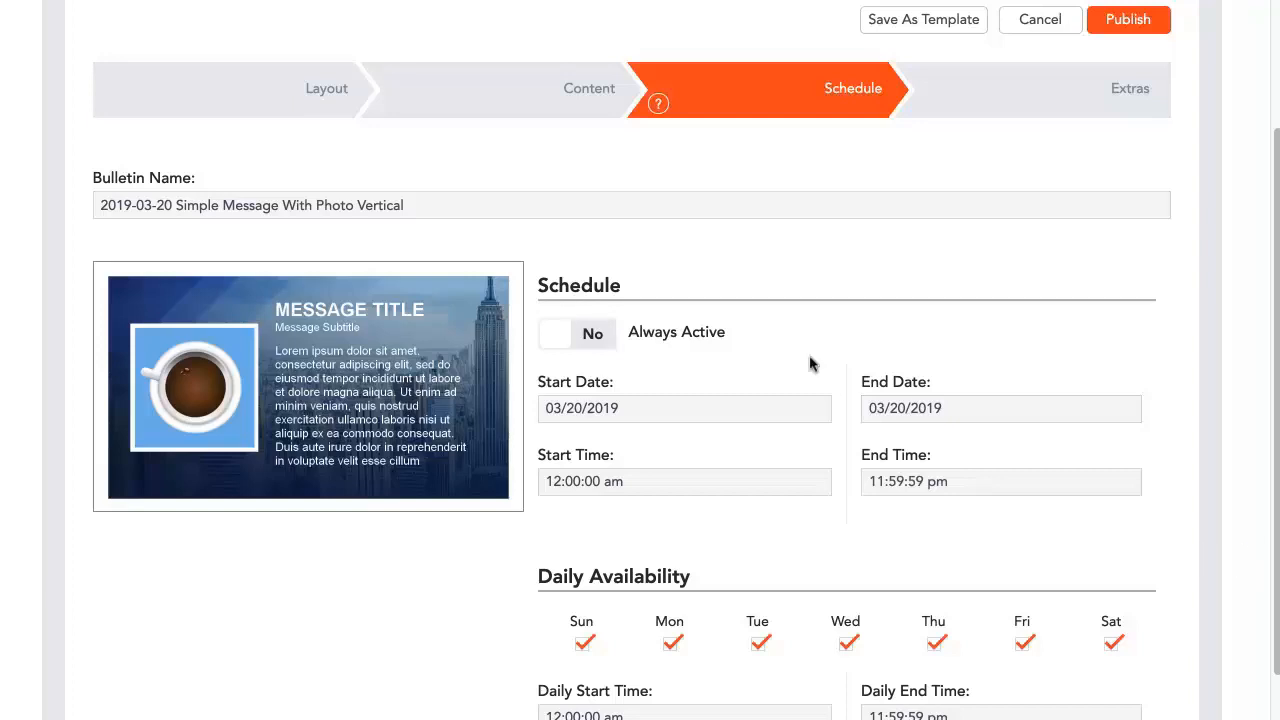
Turn Always Active back on, exclude Monday and Sunday from the daily availability, and check the daily start and end time fields
click(598, 335)
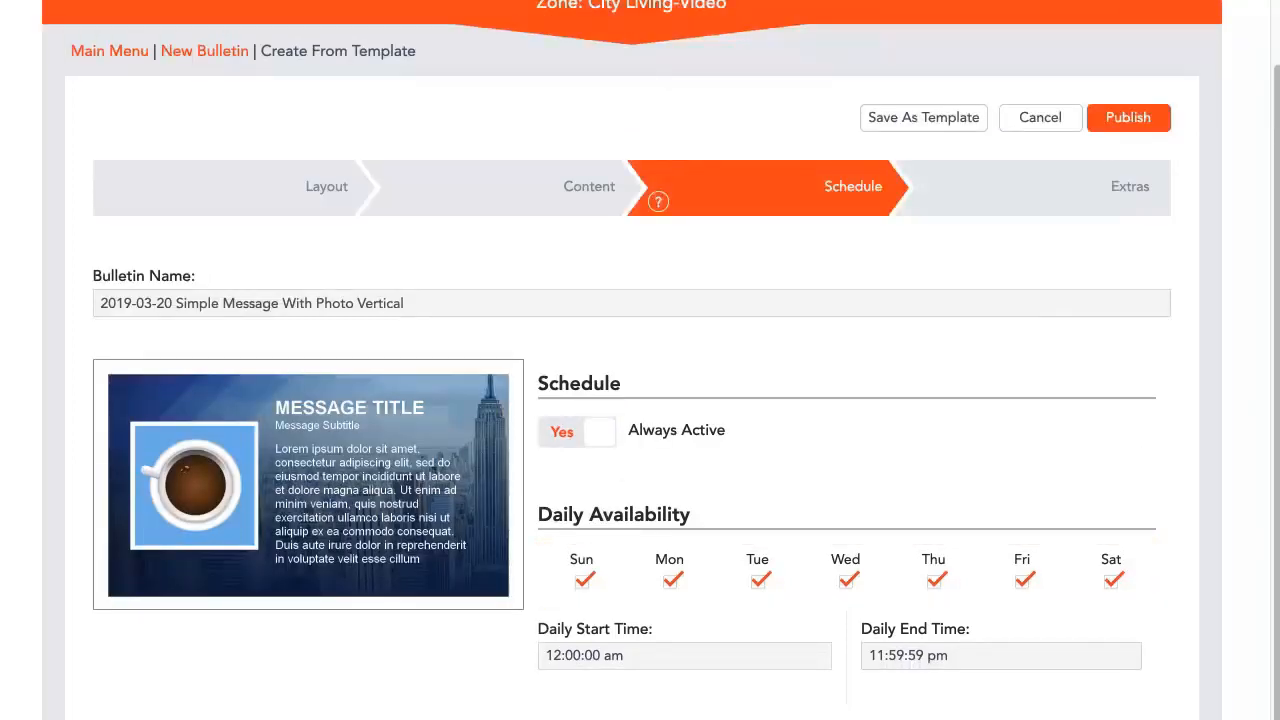
click(672, 584)
click(576, 584)
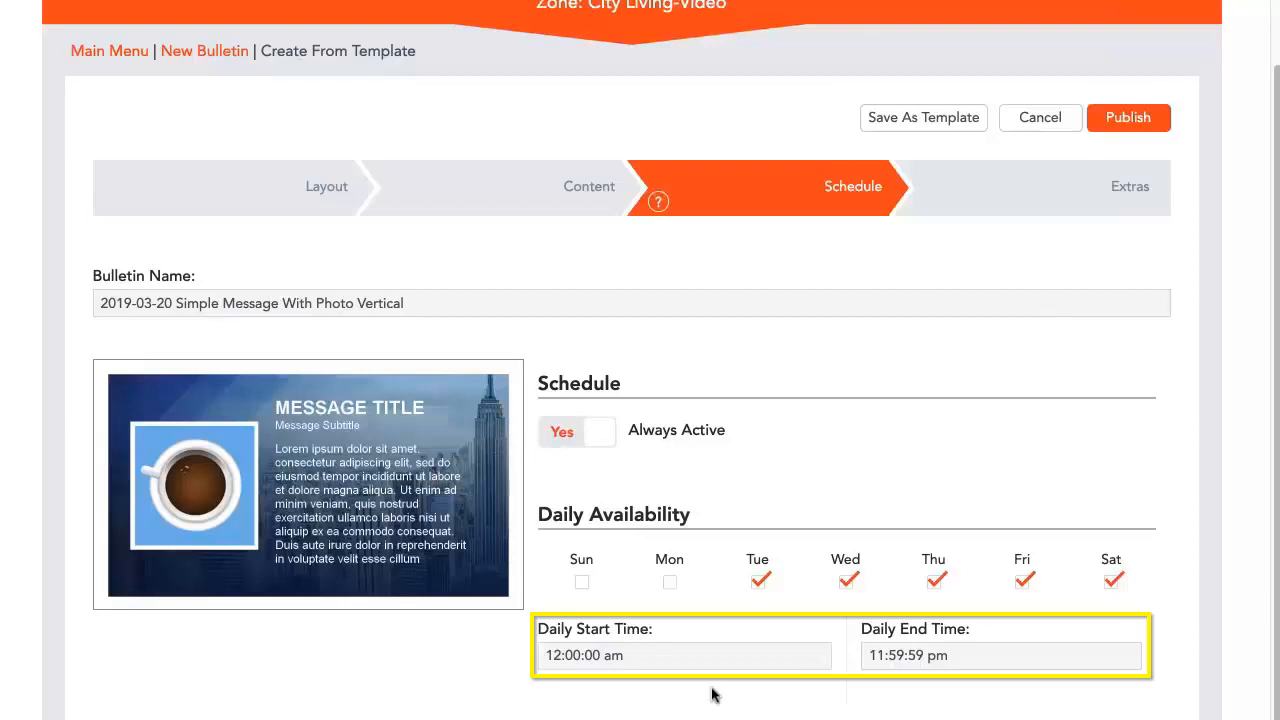
click(640, 659)
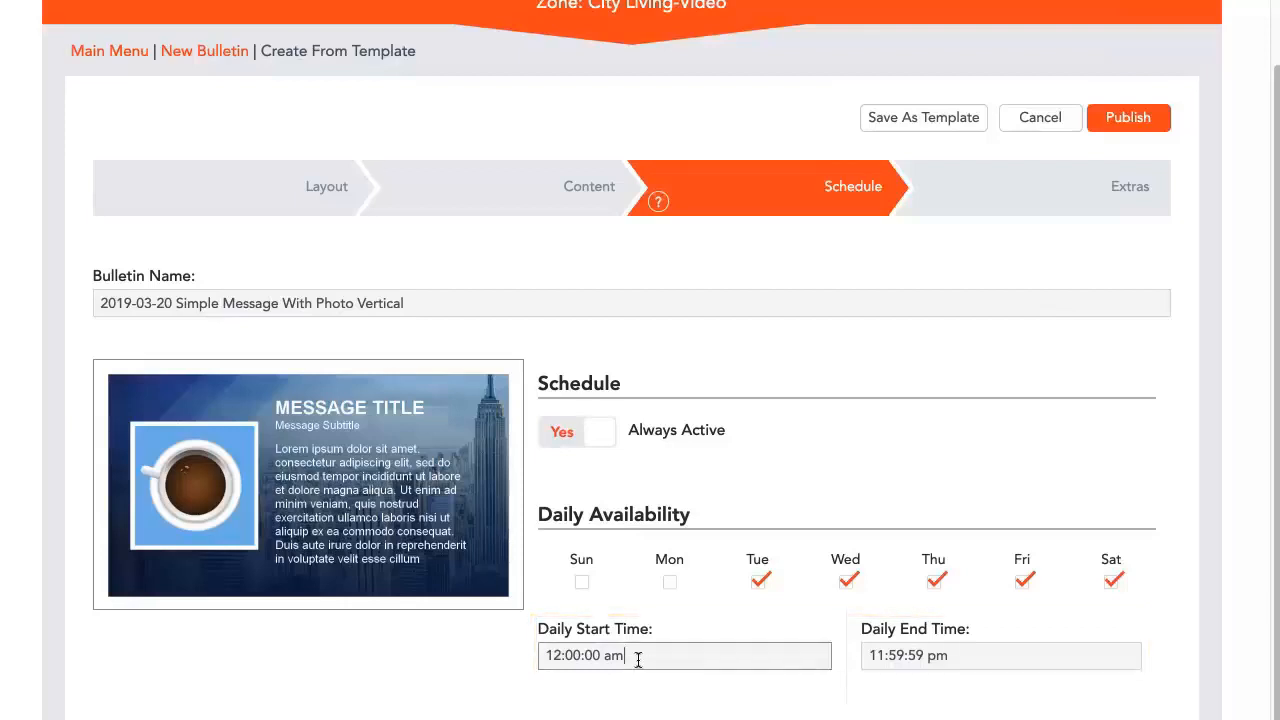
click(994, 655)
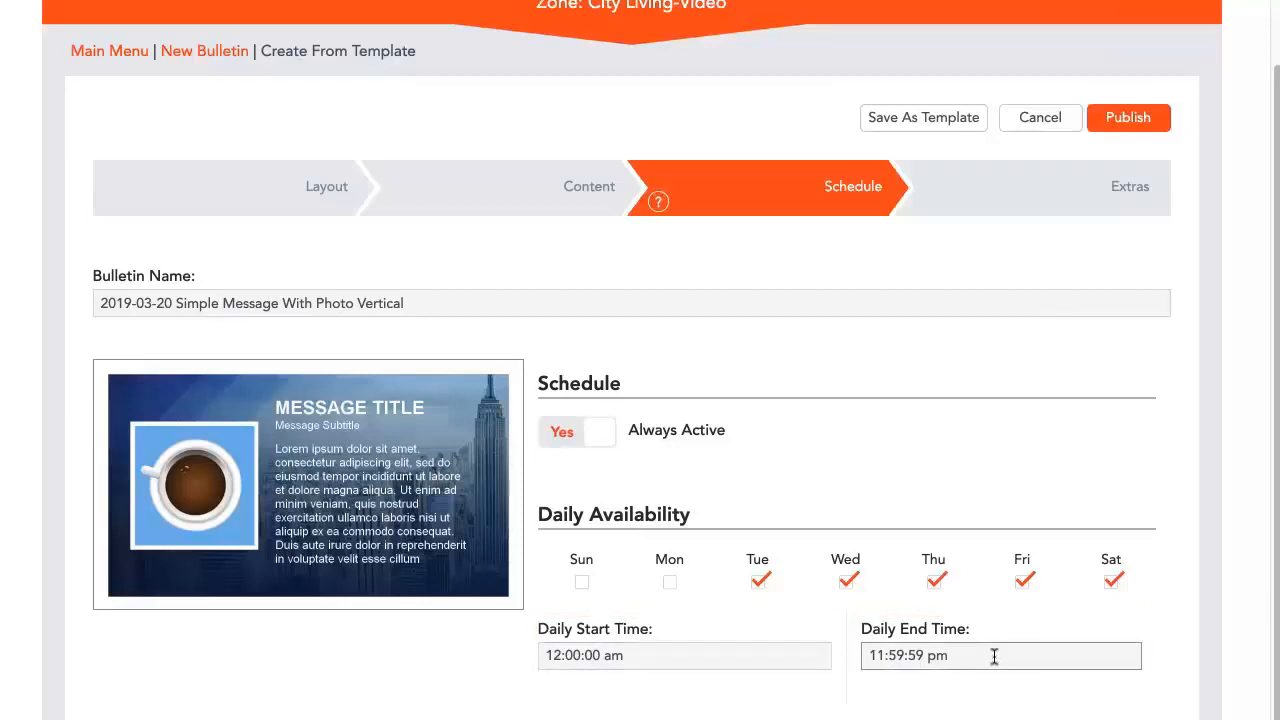
Review the bulletin's extra display settings and publish the bulletin
click(1101, 194)
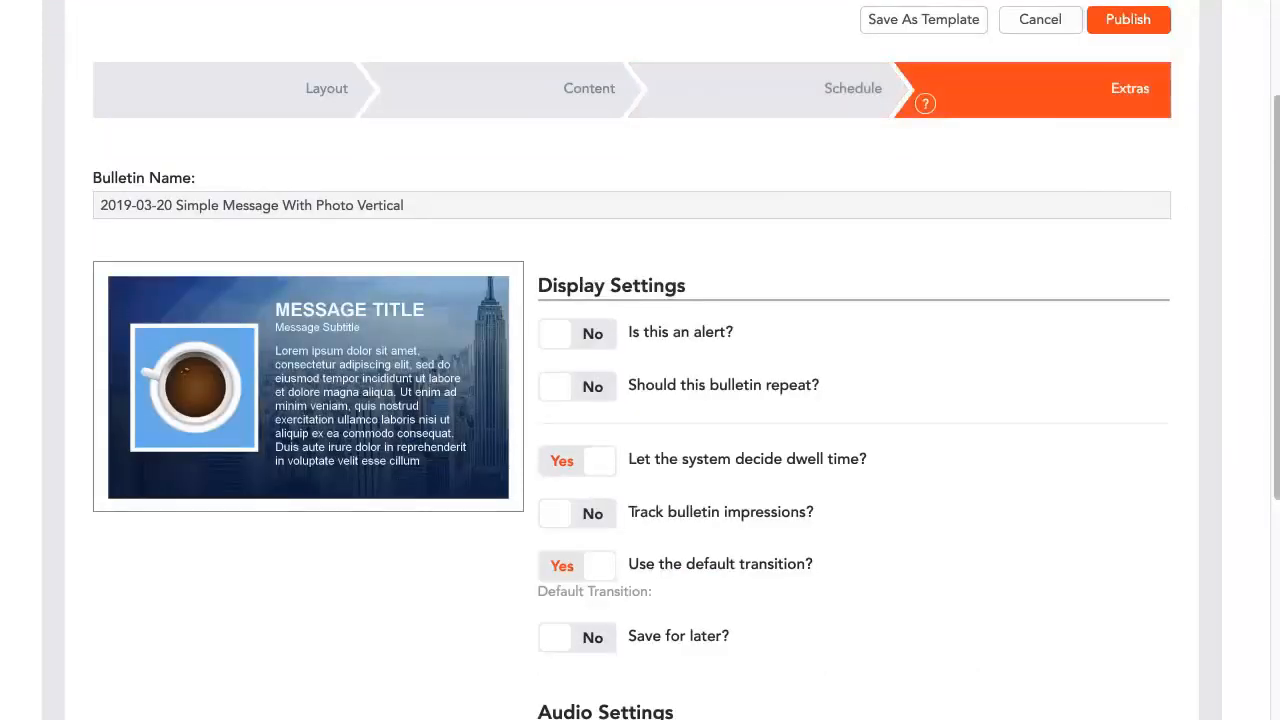
scroll(1260, 254, up, 2)
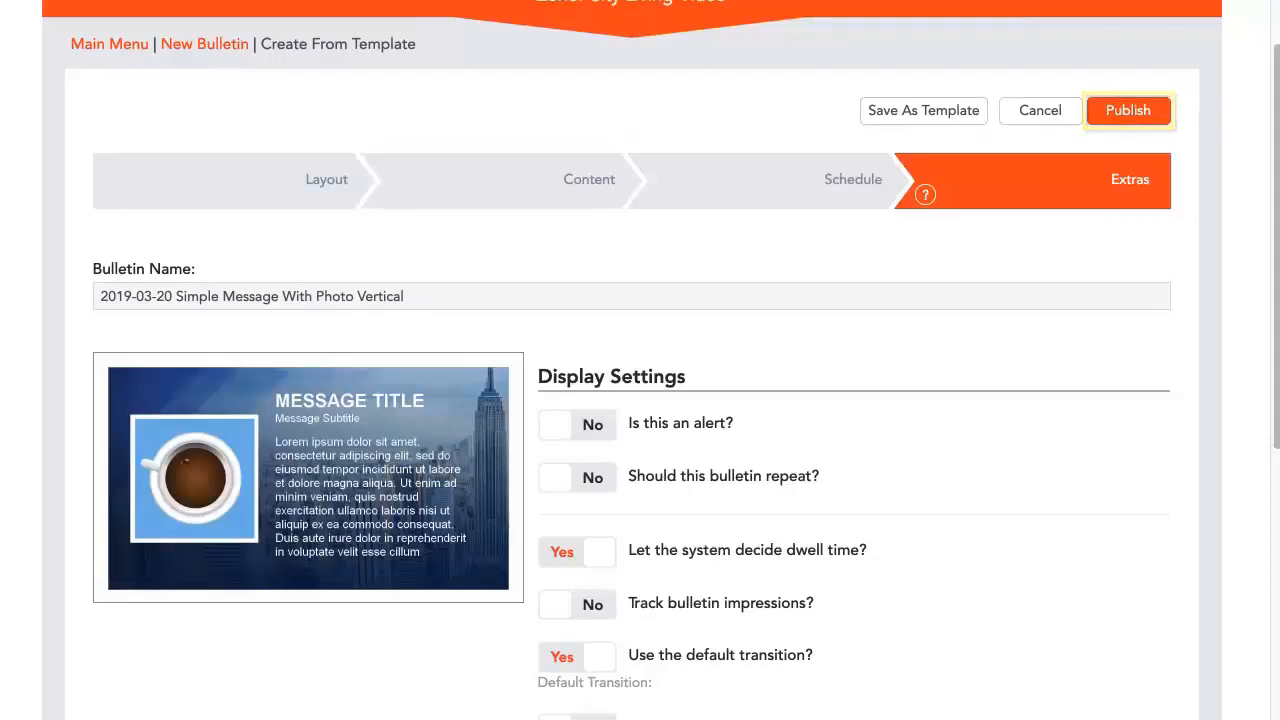
click(1147, 112)
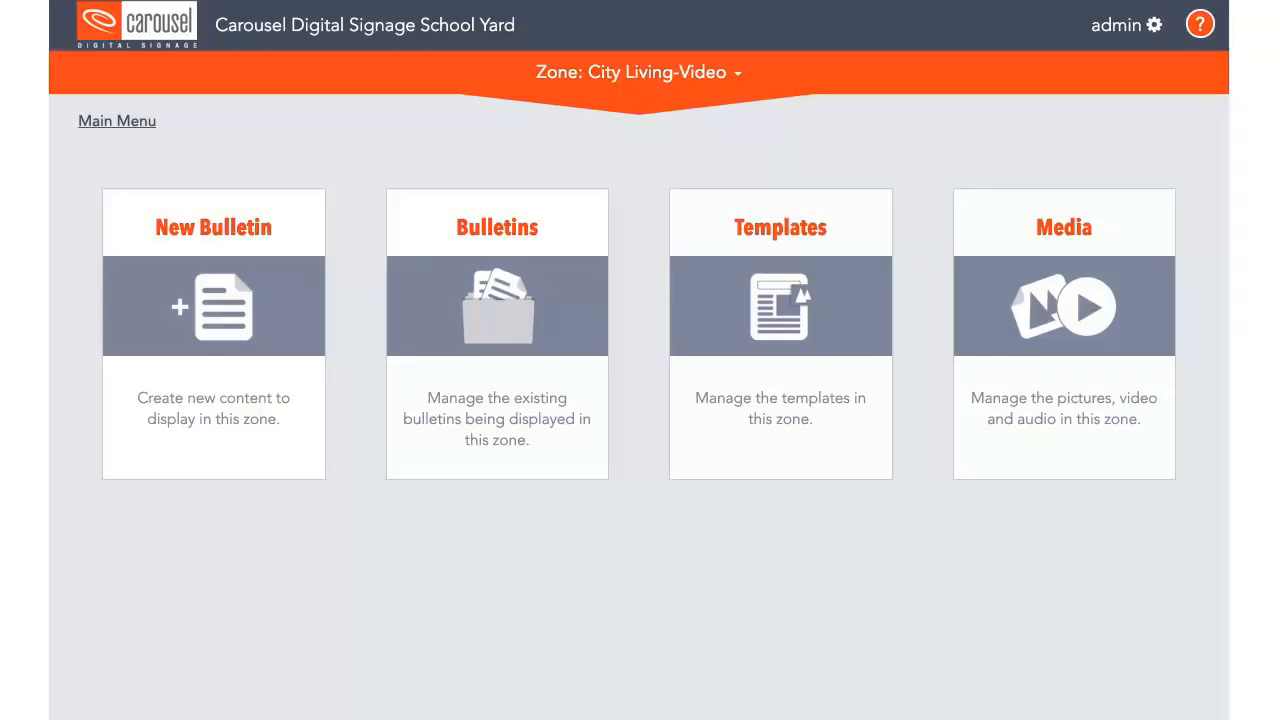
Create a new bulletin in the City Living-Video zone by uploading Company Background.jpg from the Documents folder
click(173, 290)
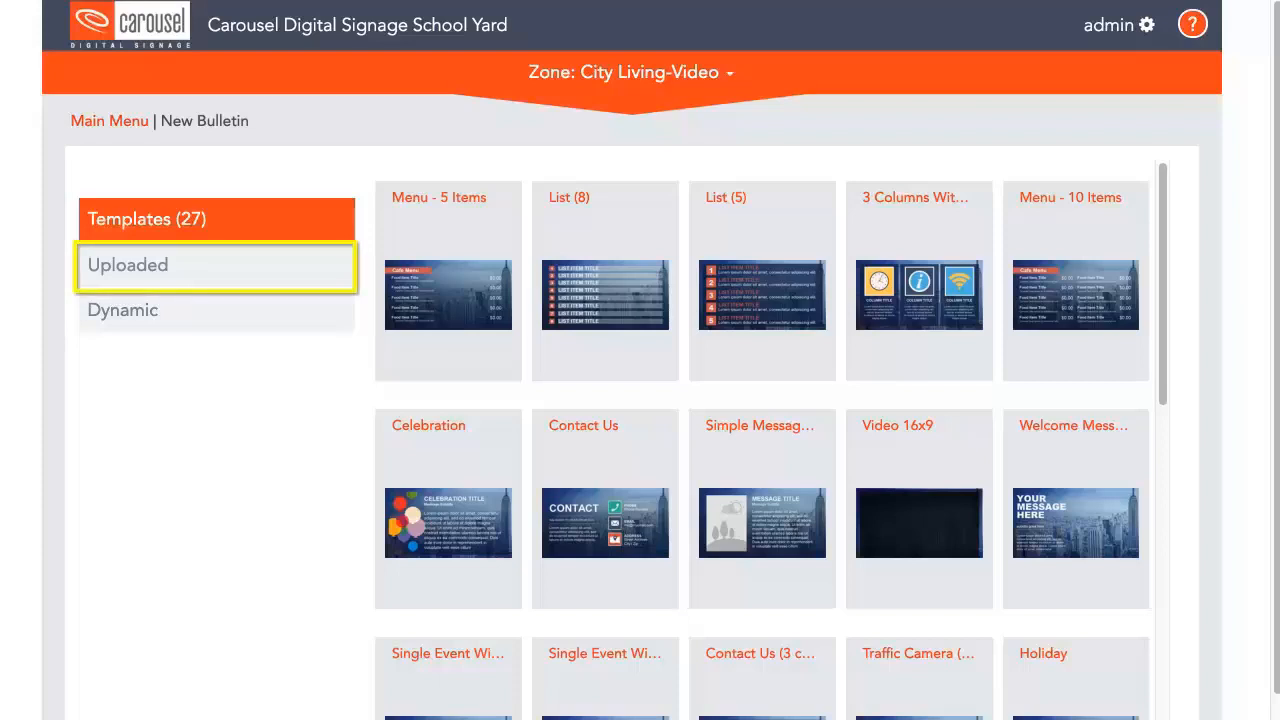
click(108, 275)
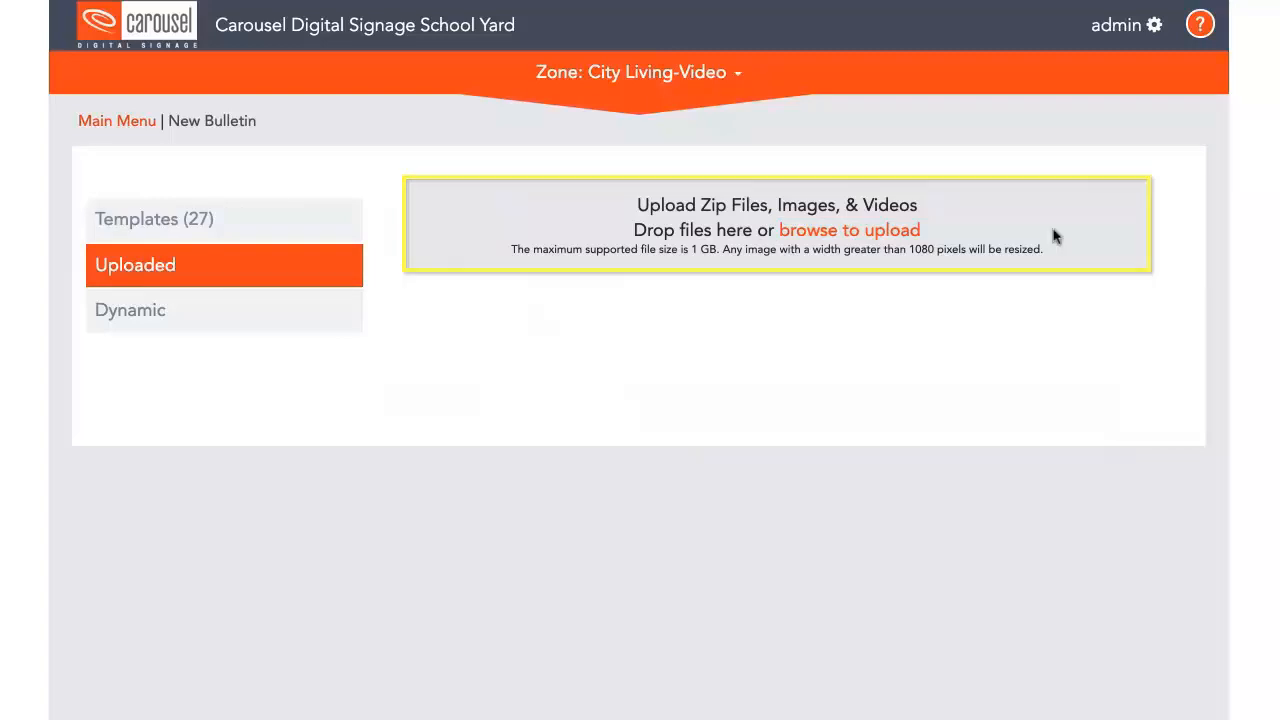
click(840, 233)
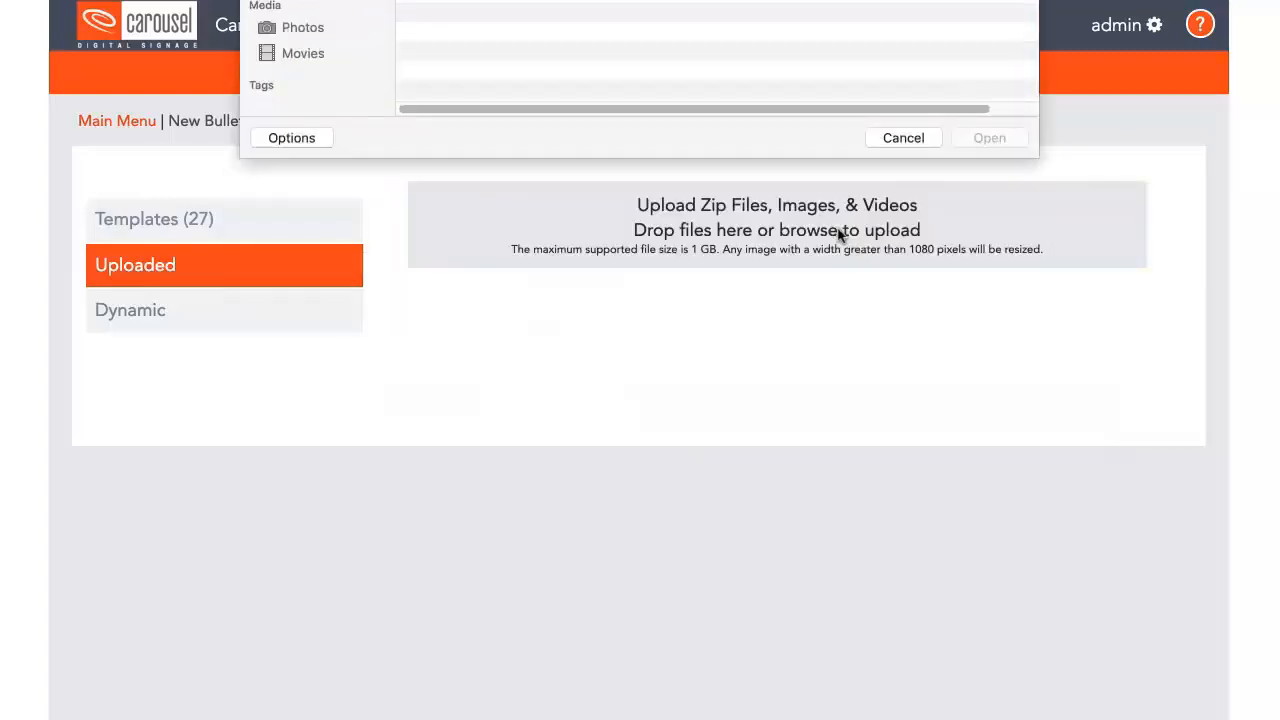
scroll(953, 297, down, 10)
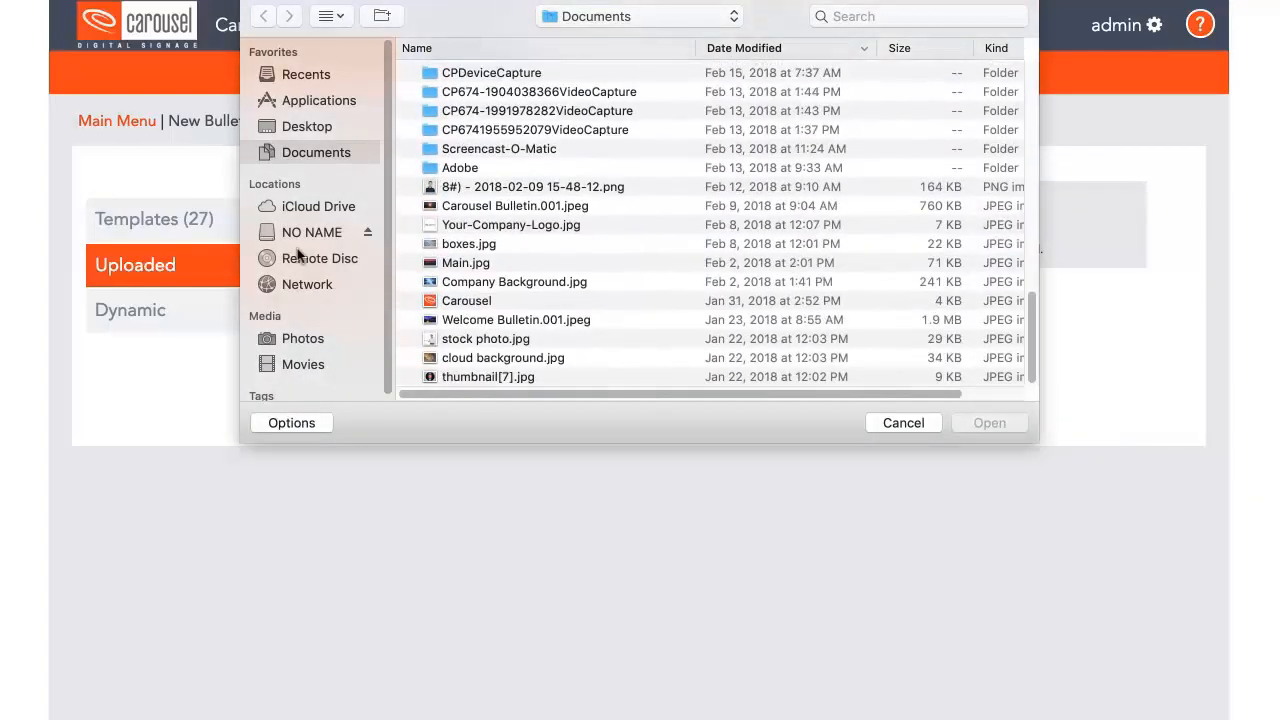
click(457, 282)
click(995, 428)
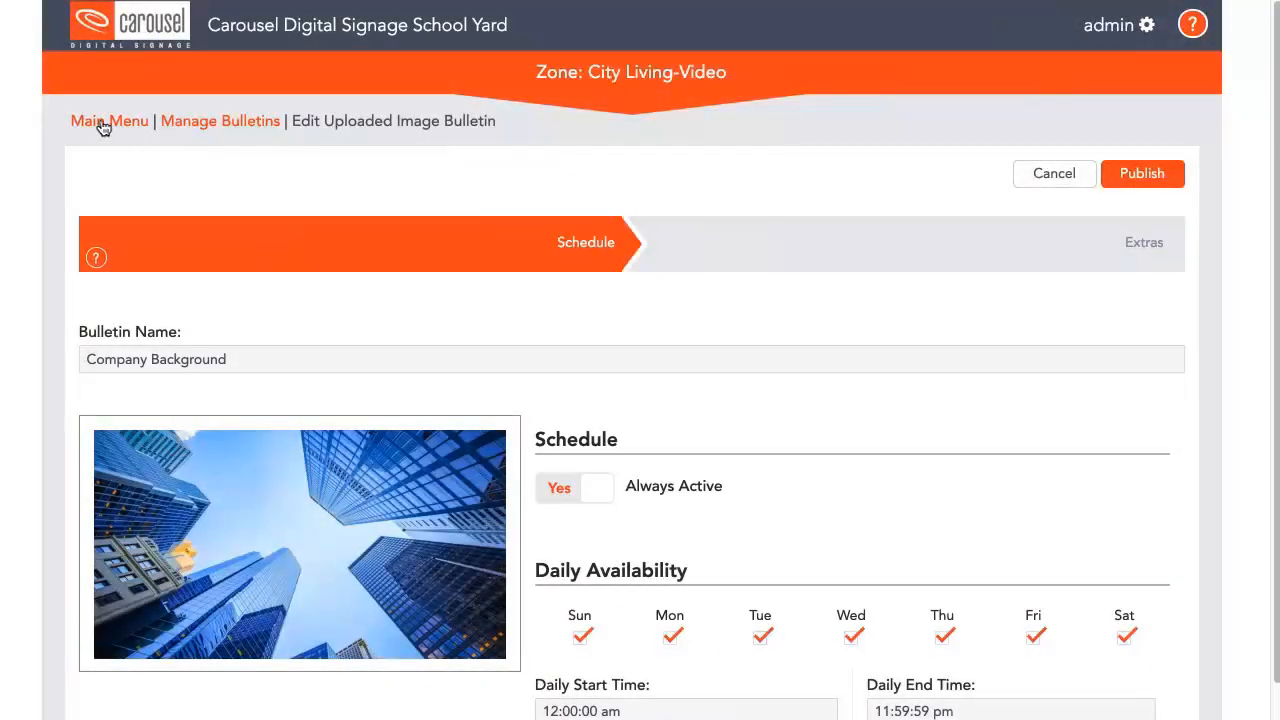
Start a new dynamic Twitter bulletin and look over its Twitter settings and item limit options
click(102, 123)
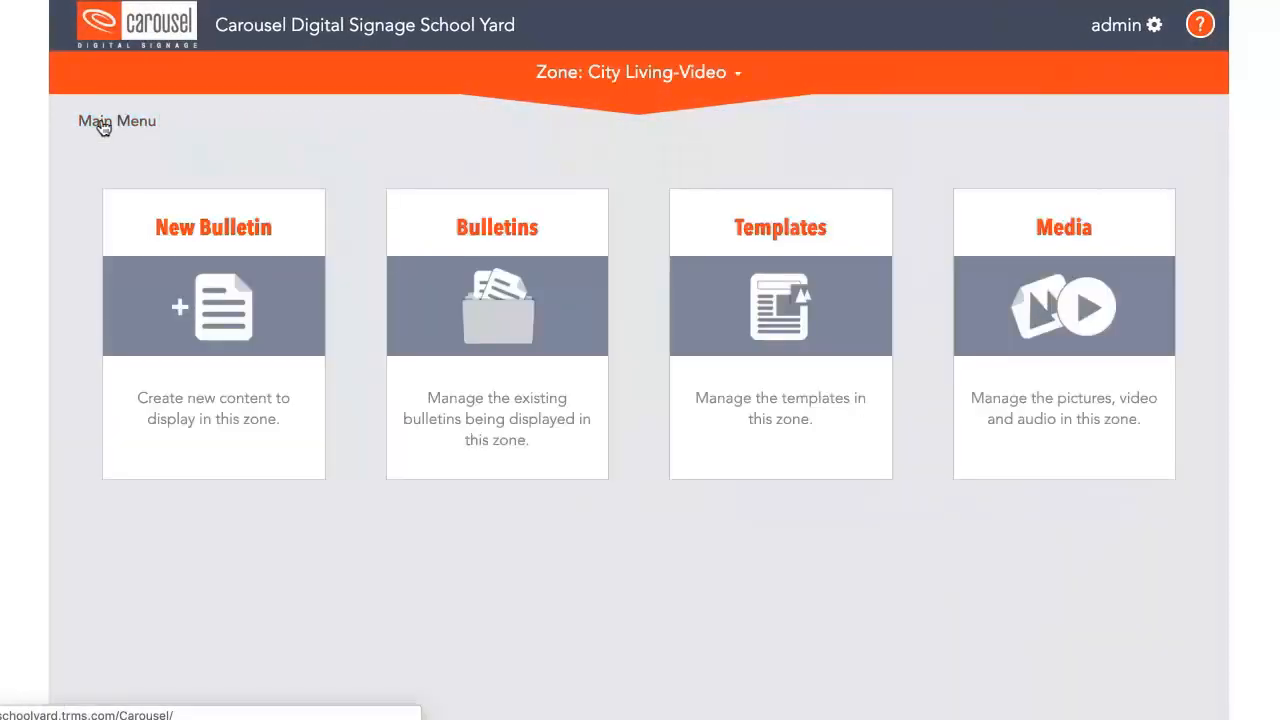
click(217, 290)
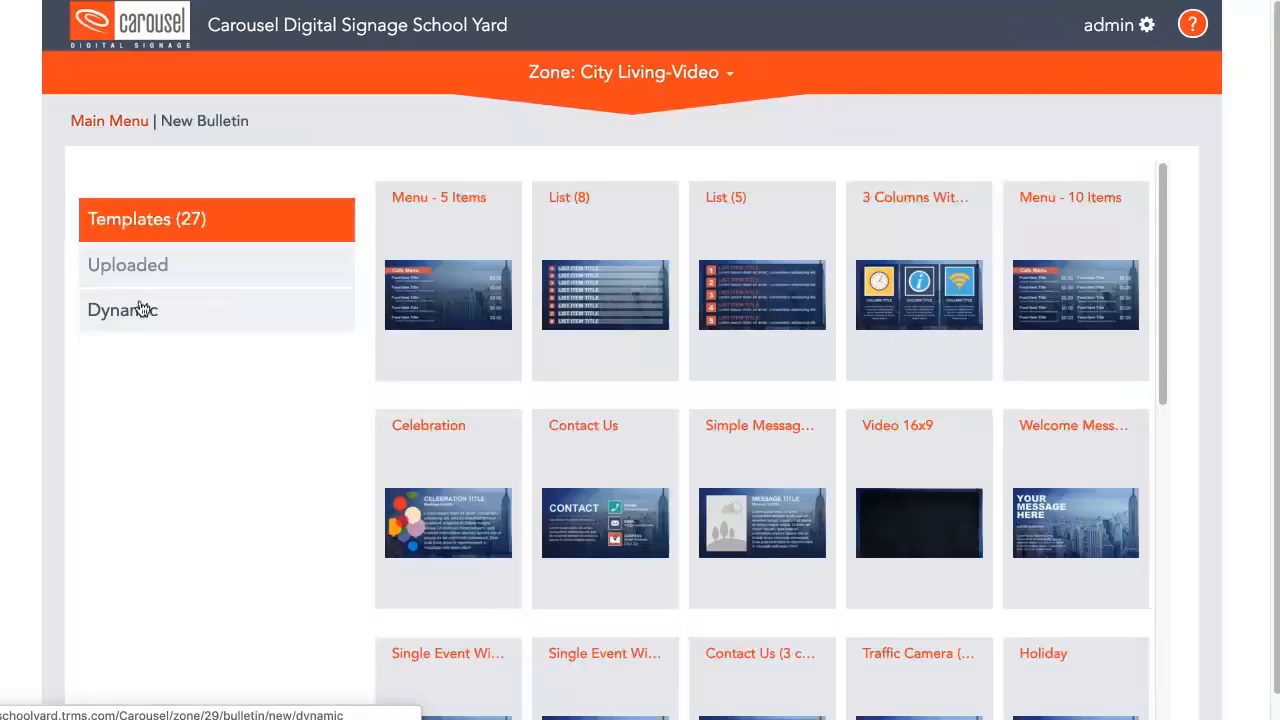
click(109, 314)
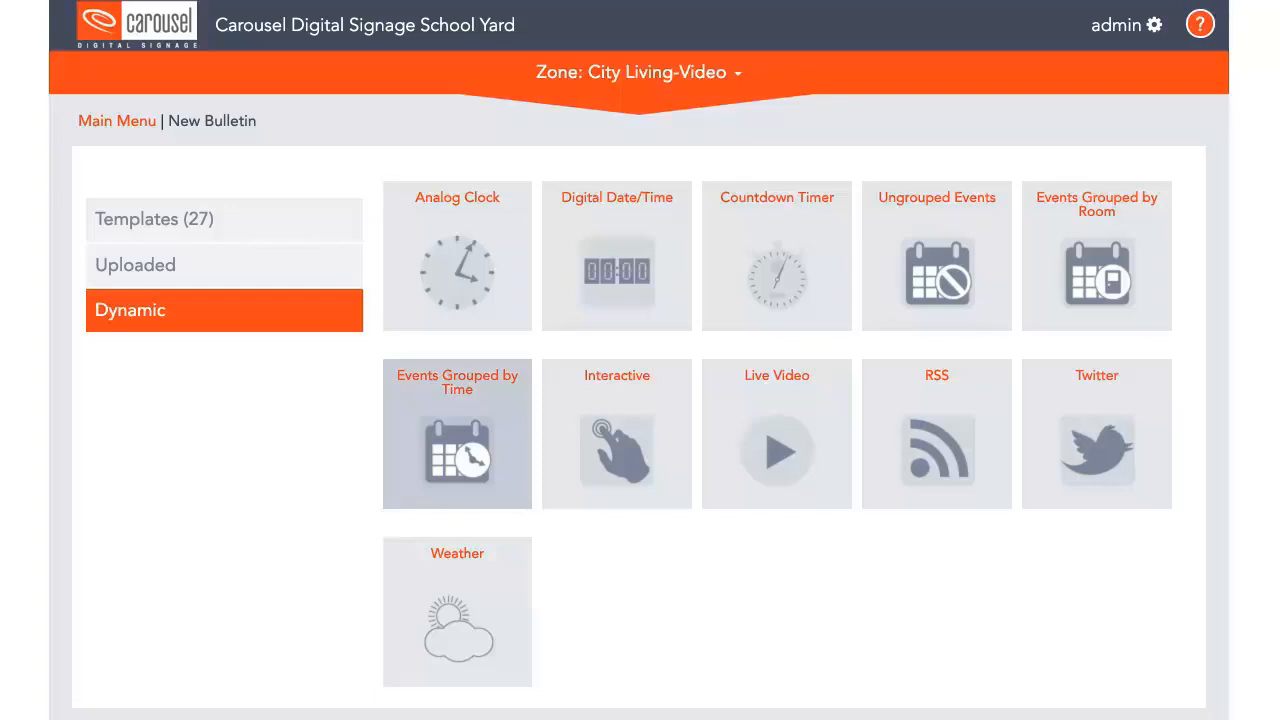
click(1113, 430)
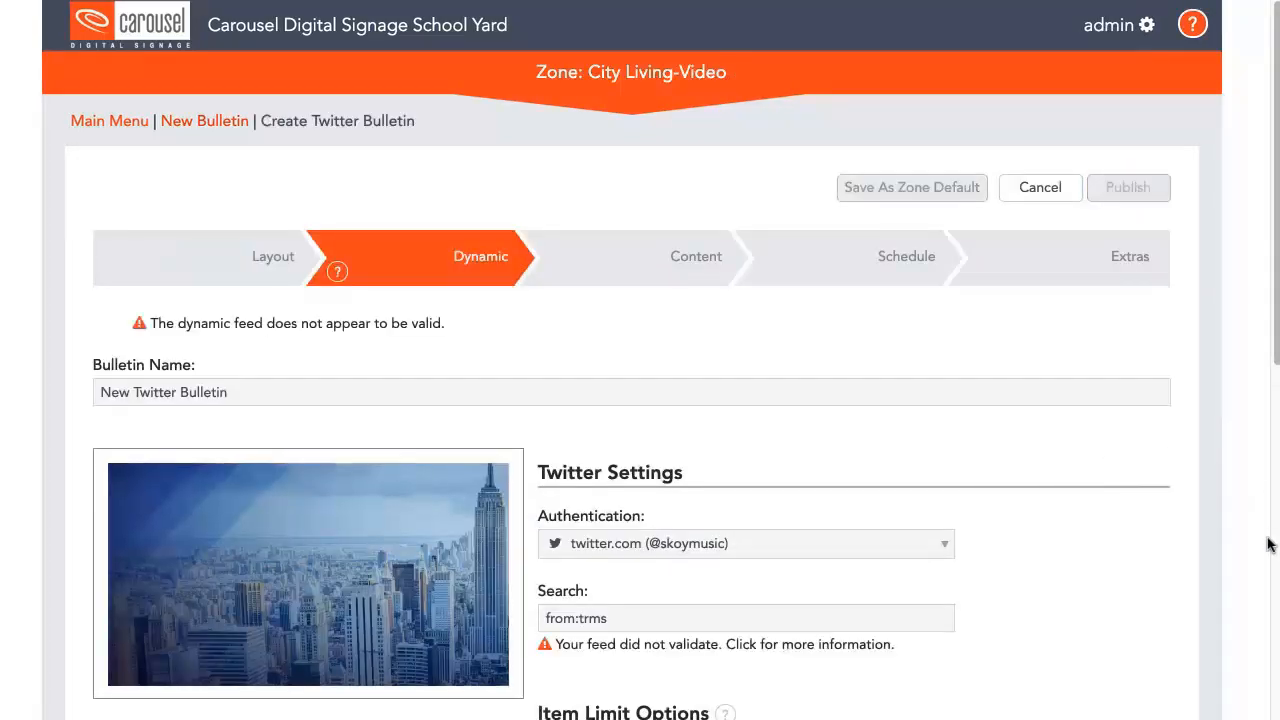
scroll(1168, 563, down, 4)
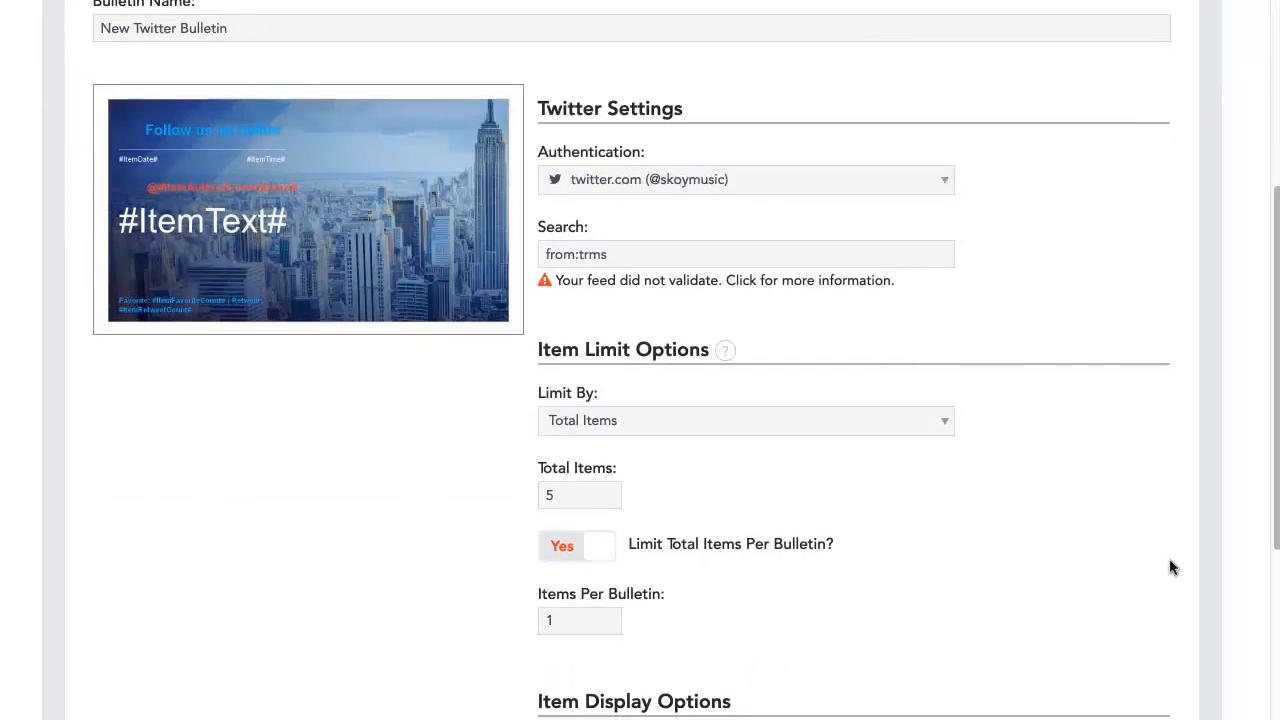
scroll(1172, 567, up, 3)
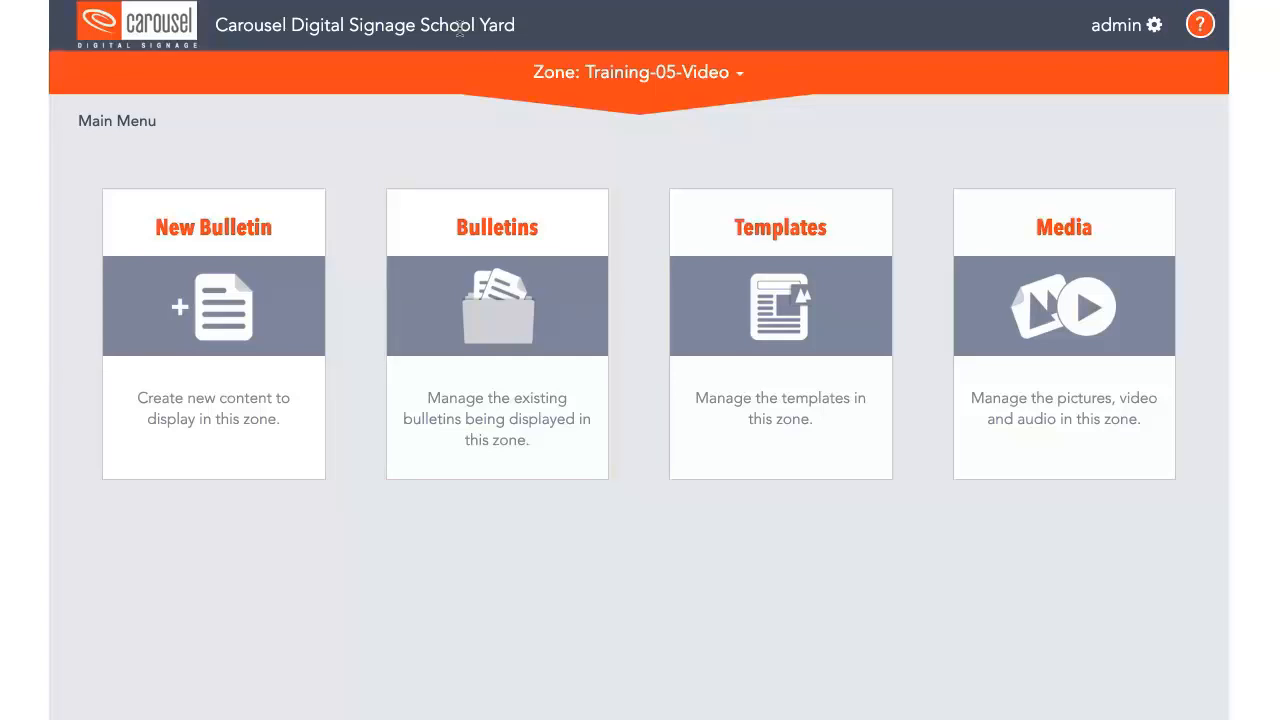
Open the existing bulletins of the Training-05-Video zone and view the unapproved, upcoming and expired ones in turn
click(470, 310)
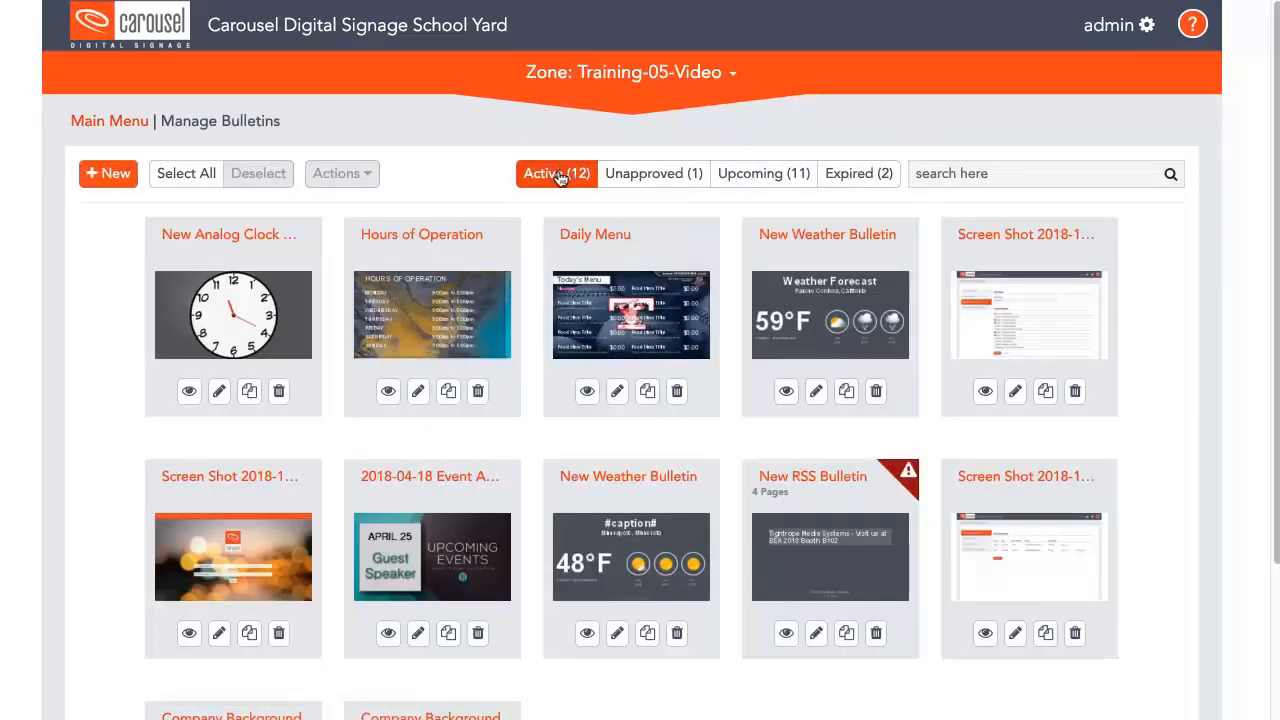
click(665, 175)
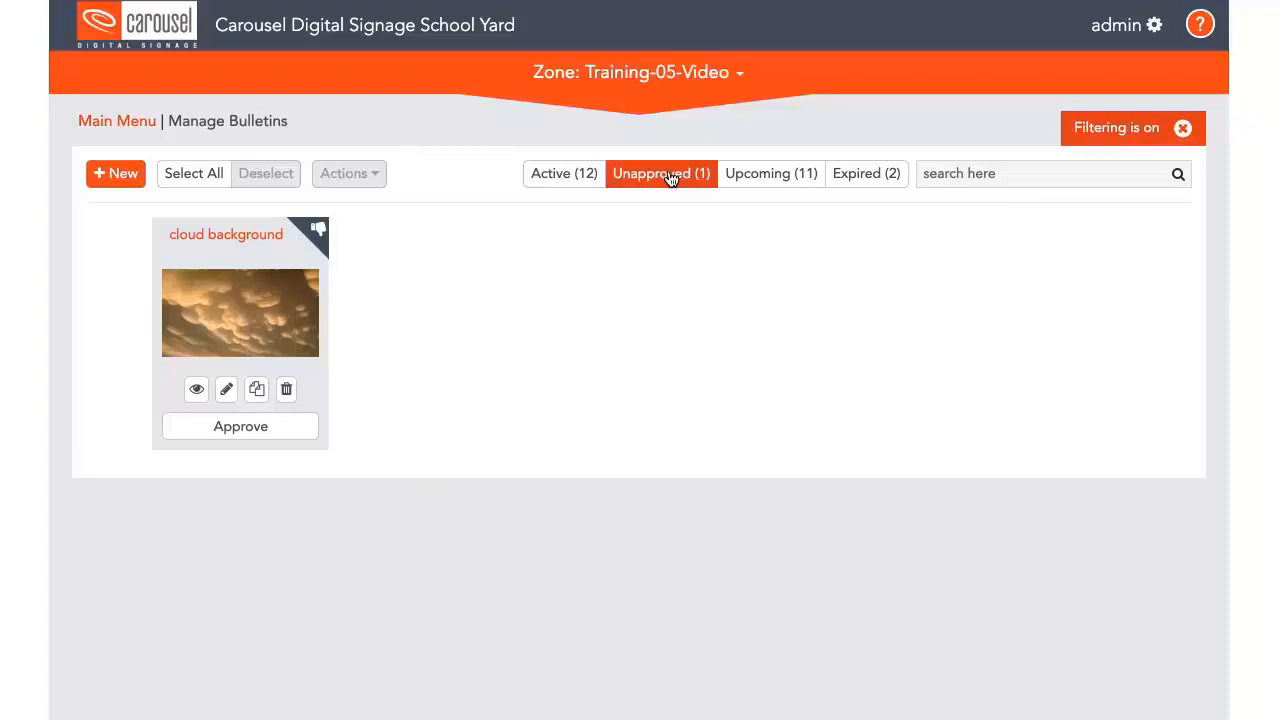
click(670, 178)
click(771, 177)
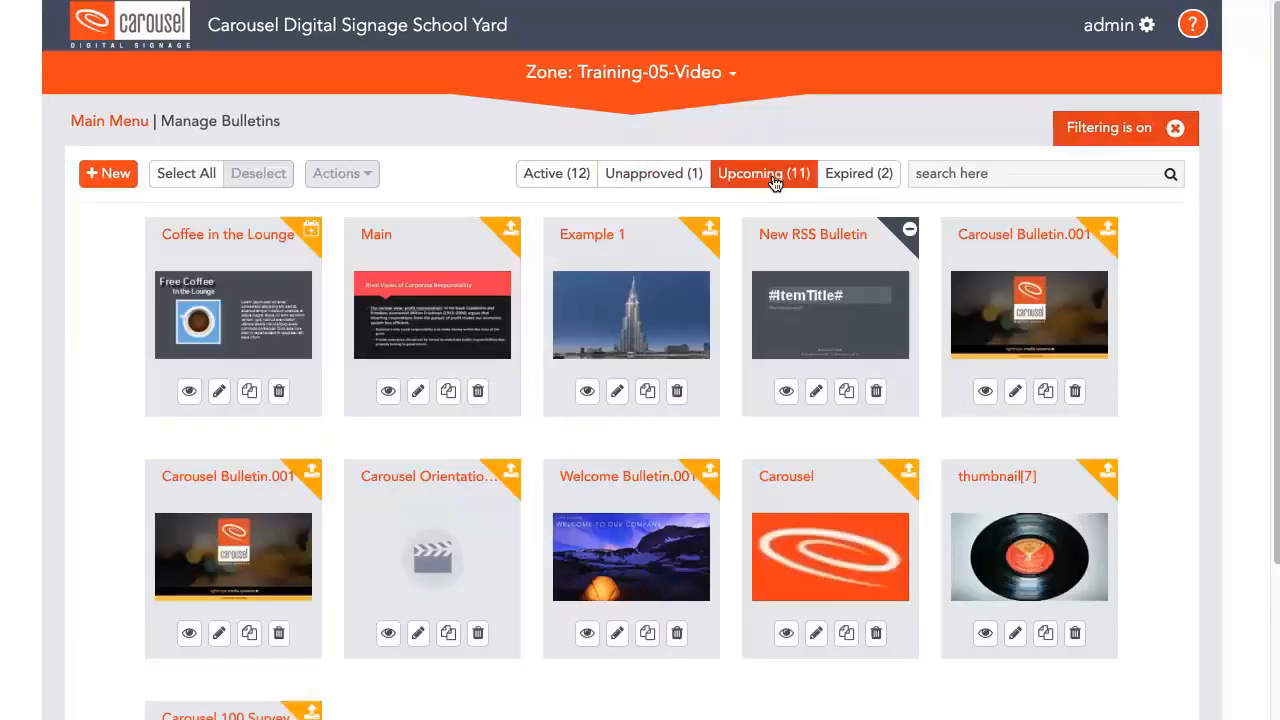
click(777, 180)
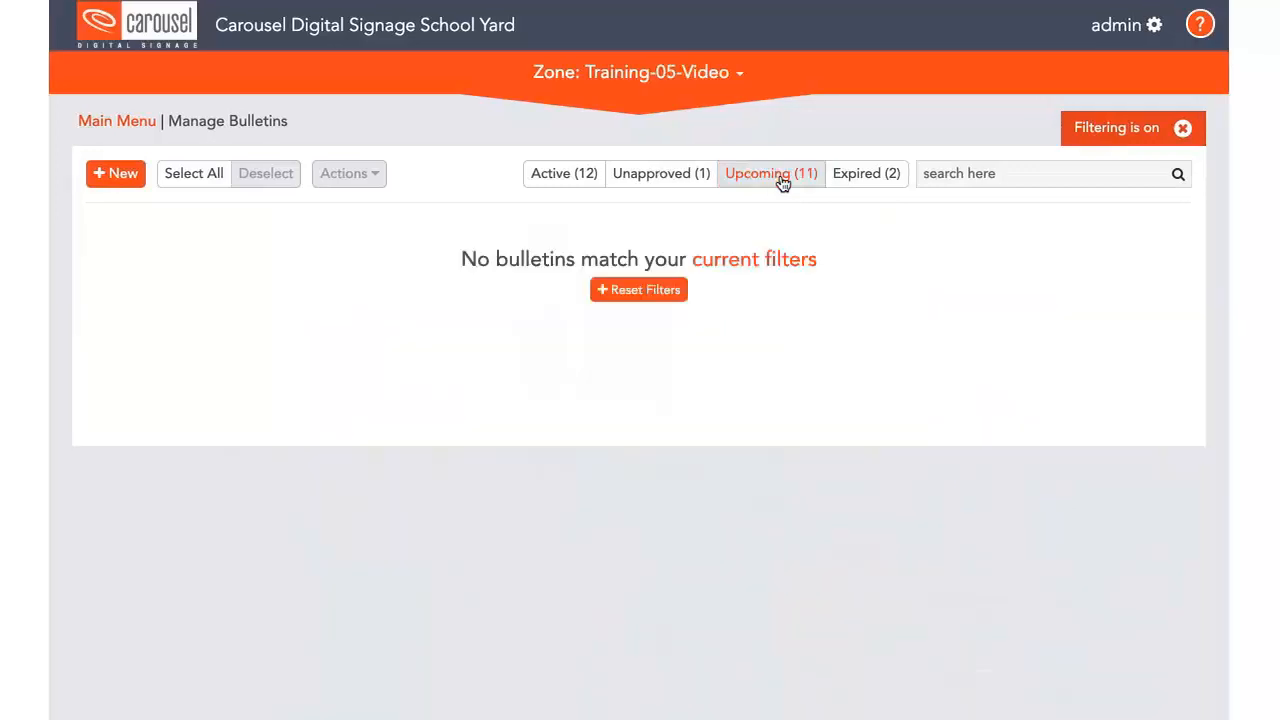
click(866, 180)
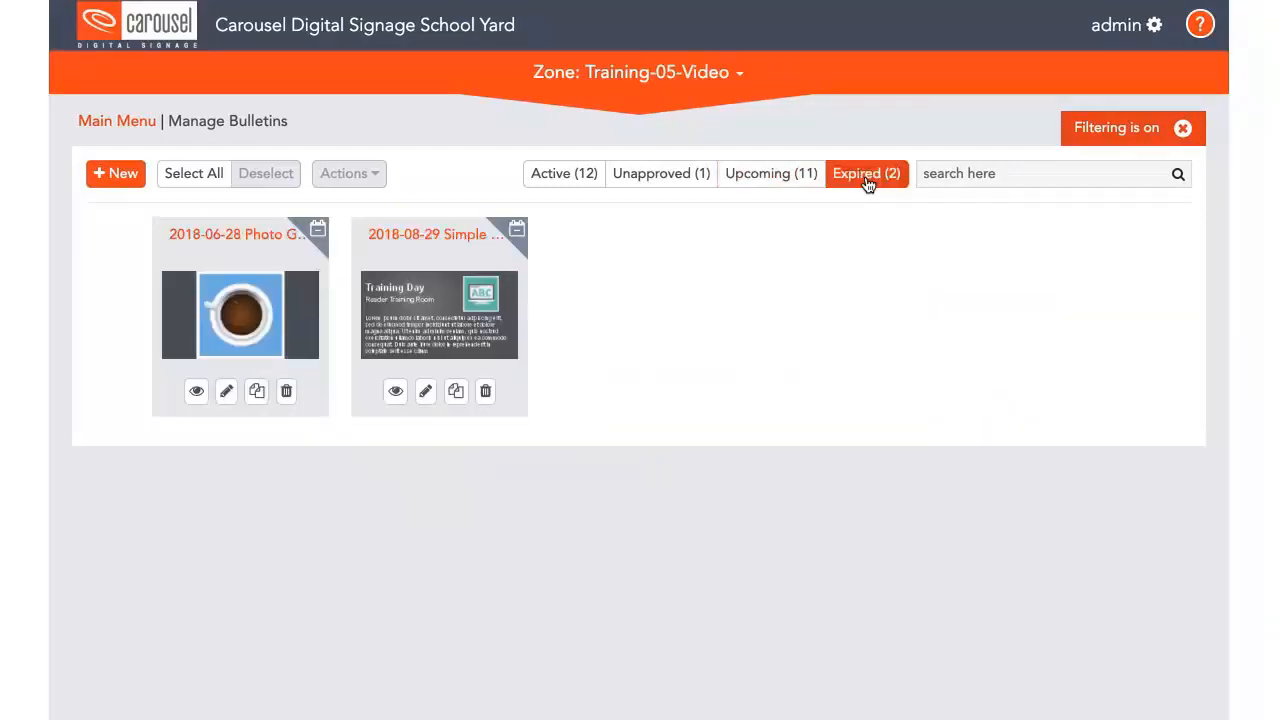
click(866, 182)
Show the active bulletins and move the 59°F New Weather Bulletin directly after the analog clock bulletin
click(529, 180)
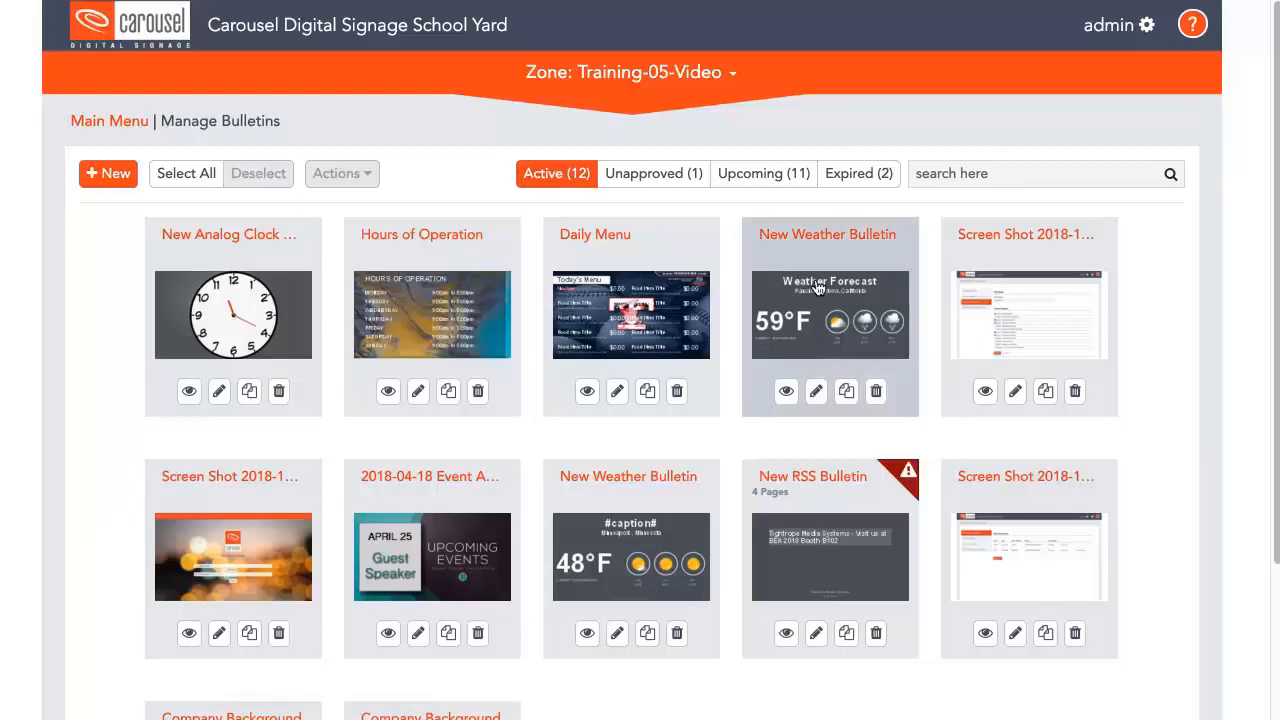
drag(815, 288, 340, 277)
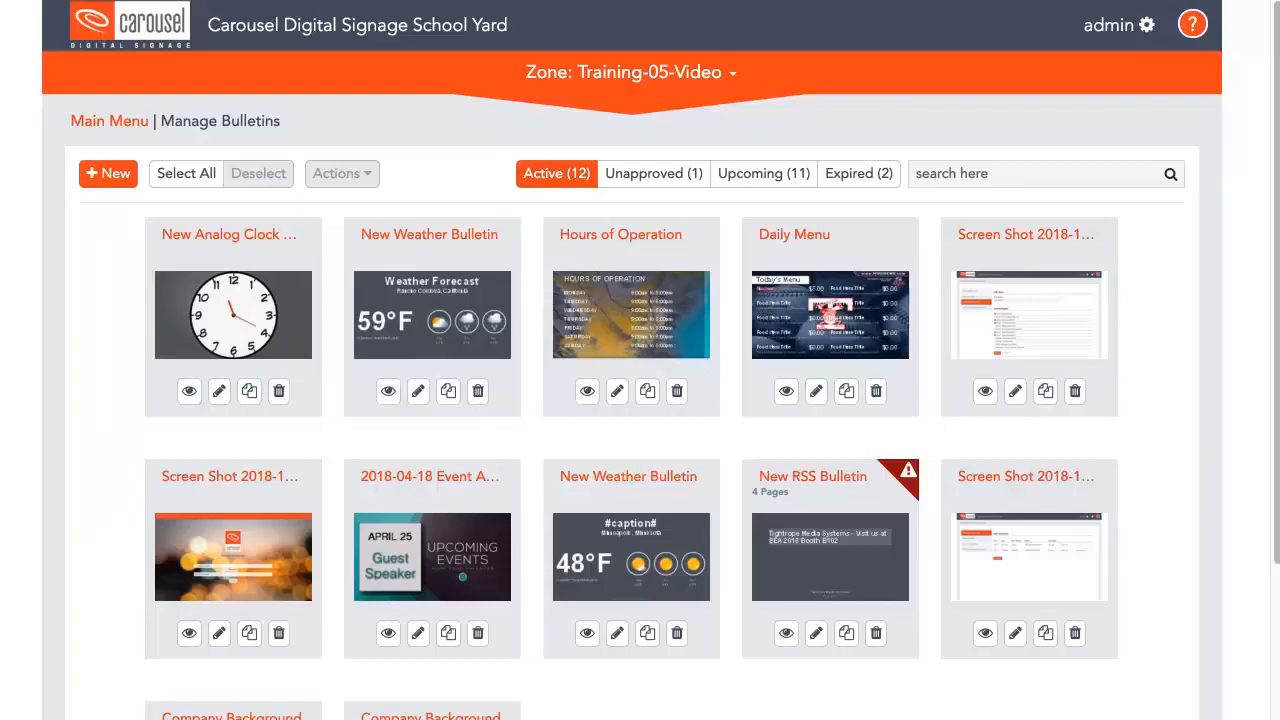
Open the channel configuration and preview the City Living channel
click(1120, 33)
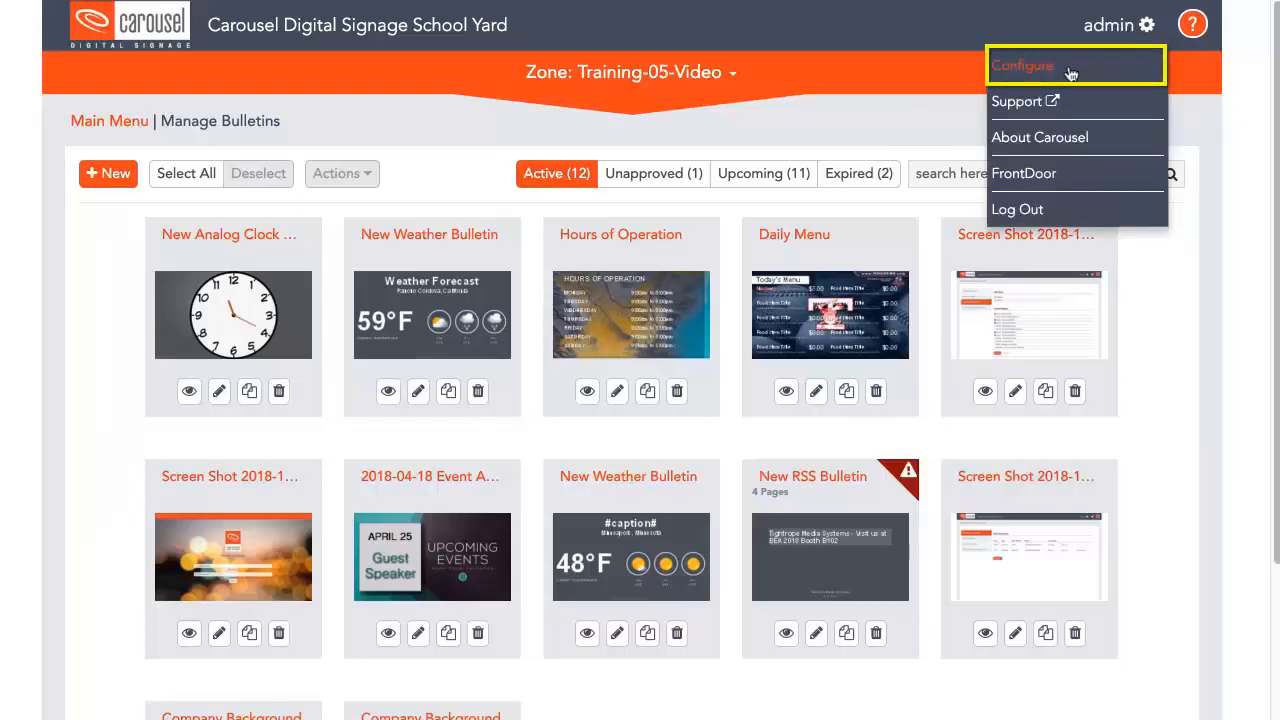
click(1026, 70)
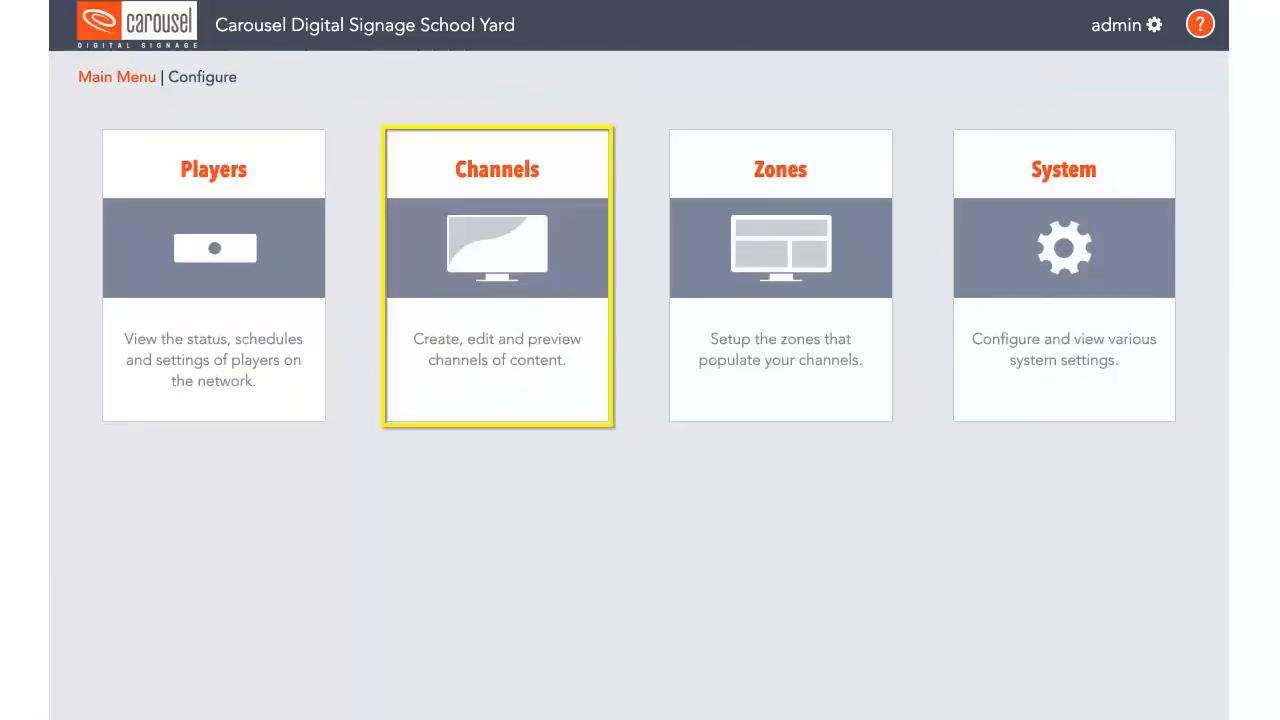
click(503, 275)
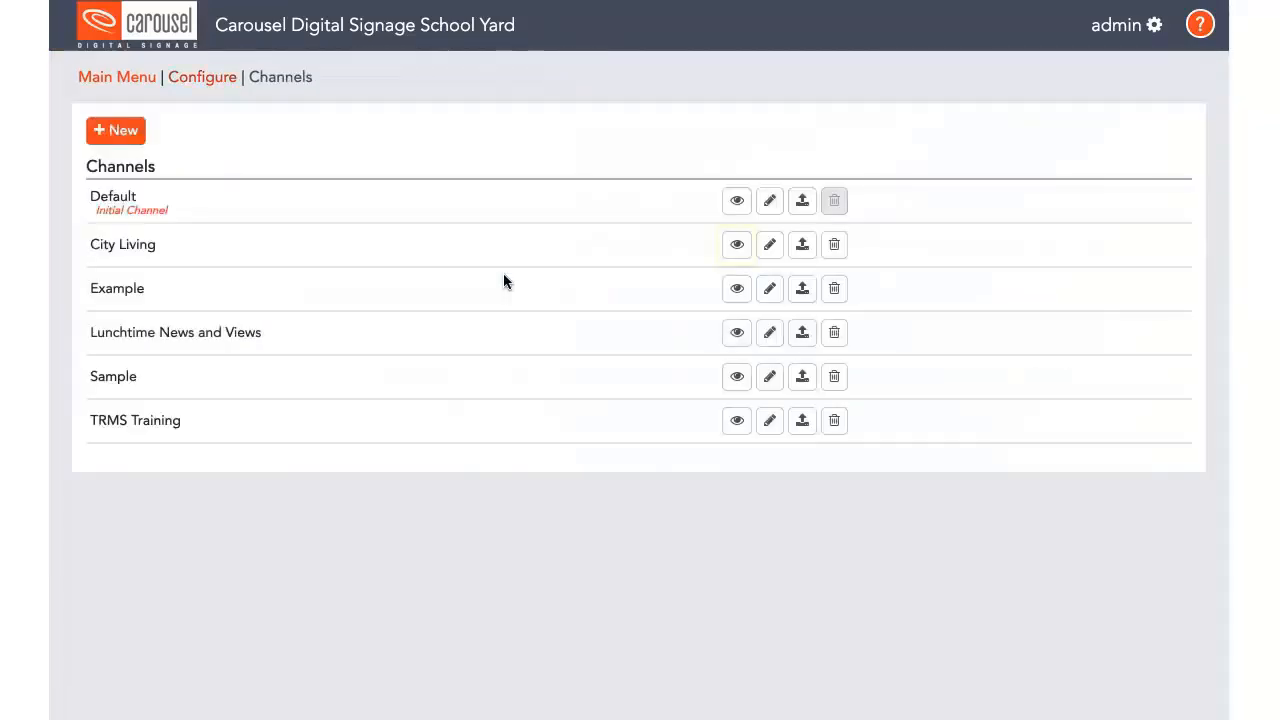
click(737, 247)
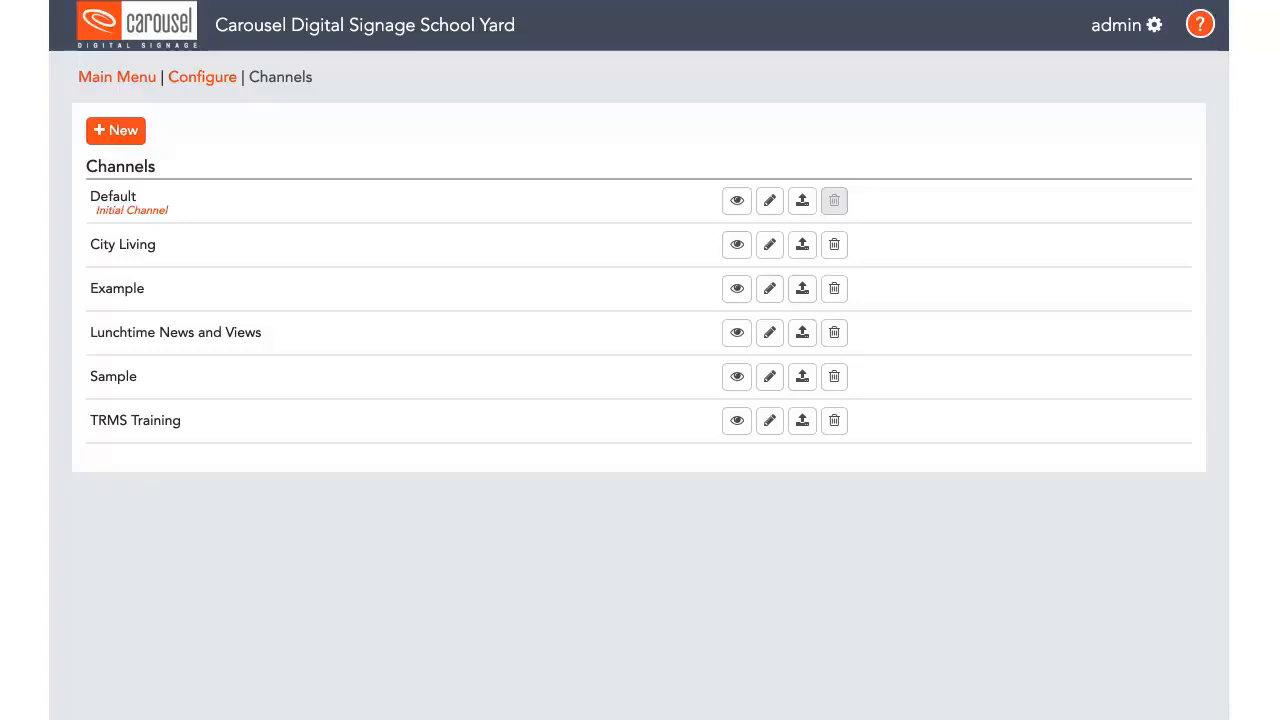
Open the City Living channel for editing, select the City Living-Video zone in its layout, and examine the zone's position settings
click(770, 245)
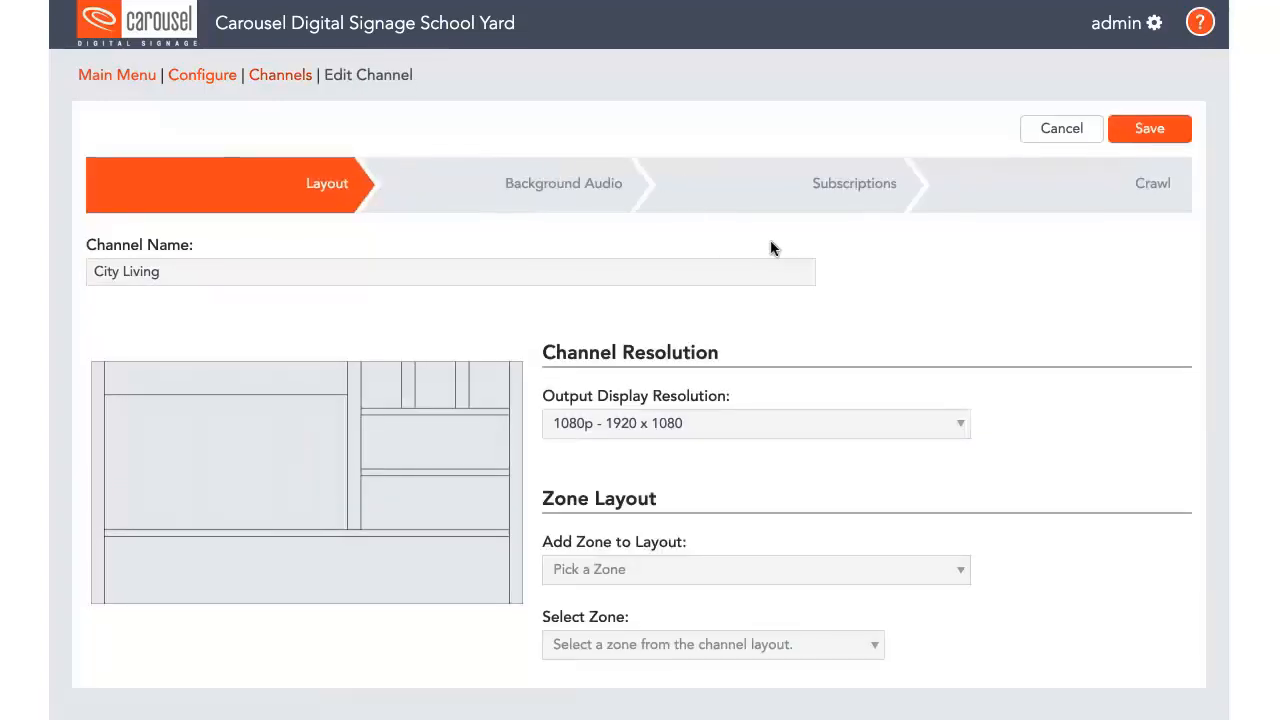
click(231, 477)
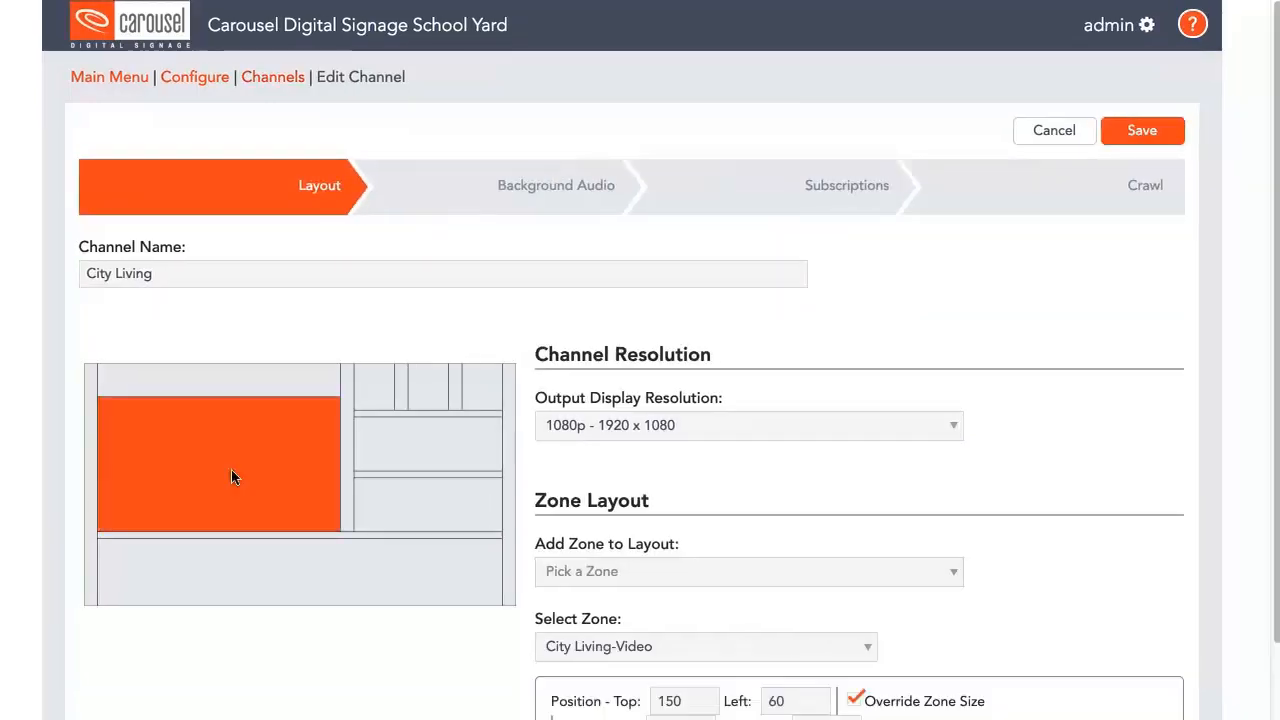
scroll(231, 477, down, 2)
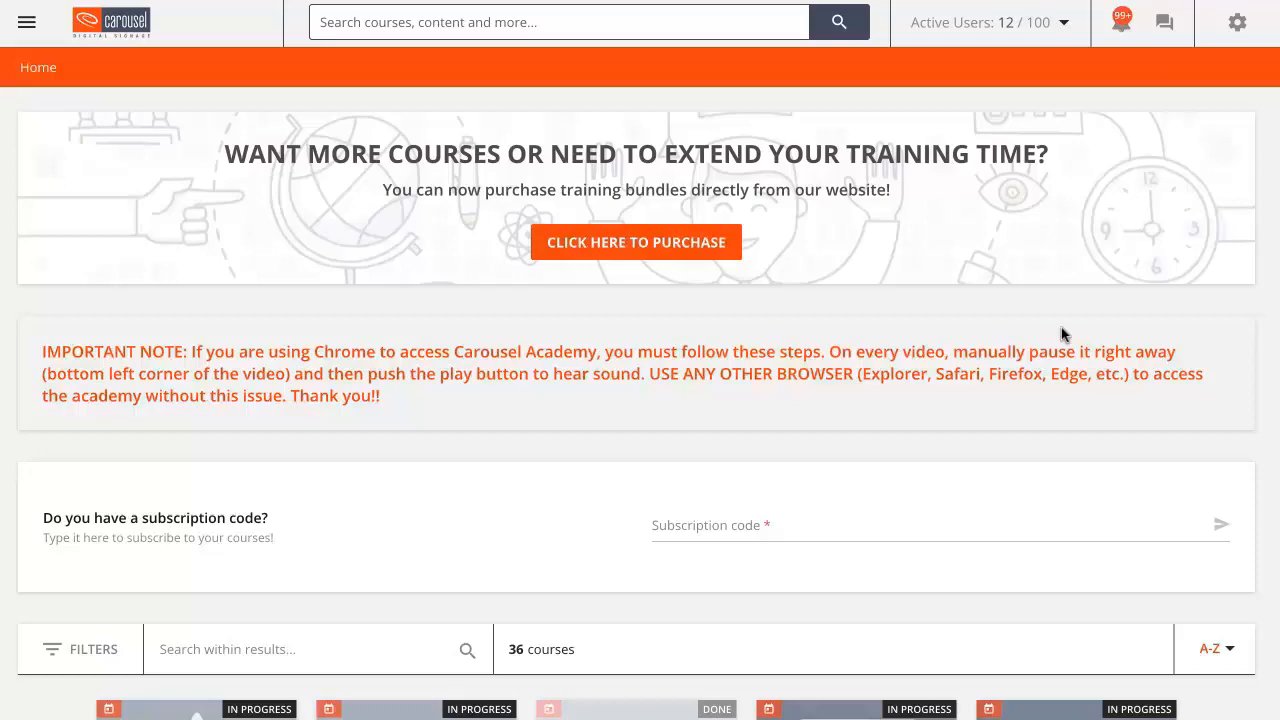
Switch to Carousel Academy, resume the CAR240 Advanced Media and Bulletin Uploading course, and look over its description and forums
scroll(1062, 330, down, 2)
scroll(1062, 328, down, 3)
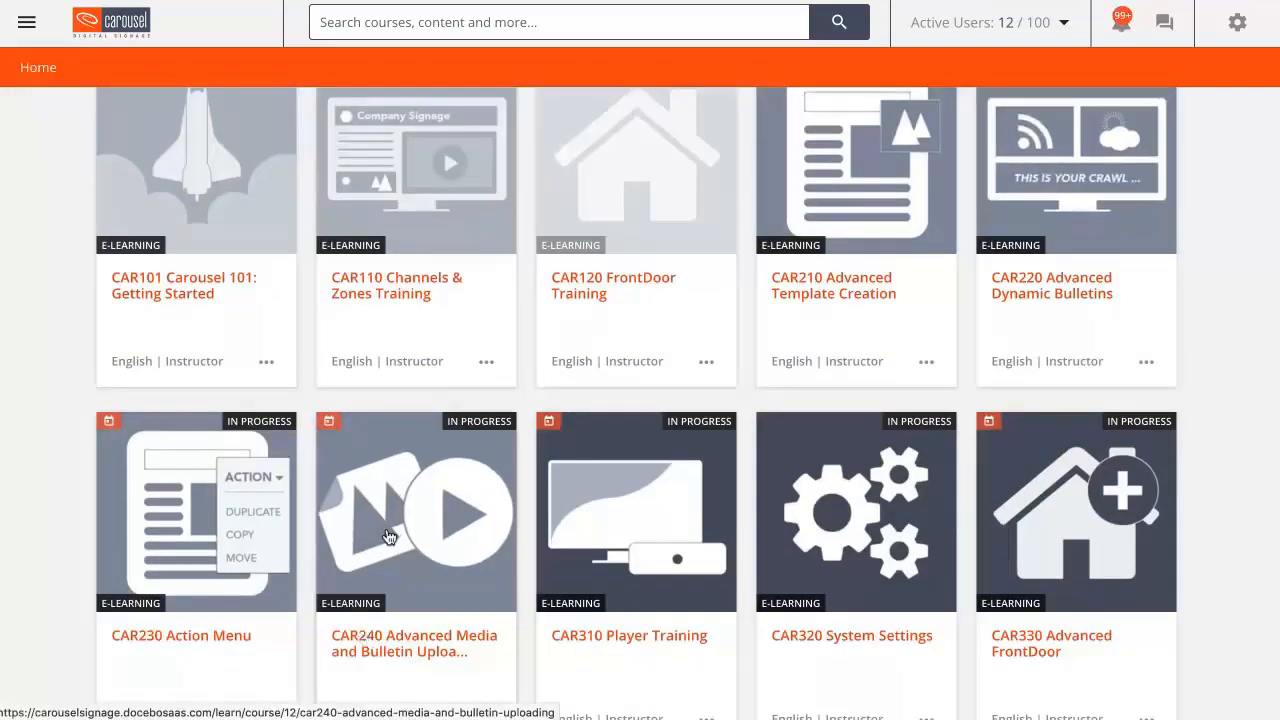
click(387, 530)
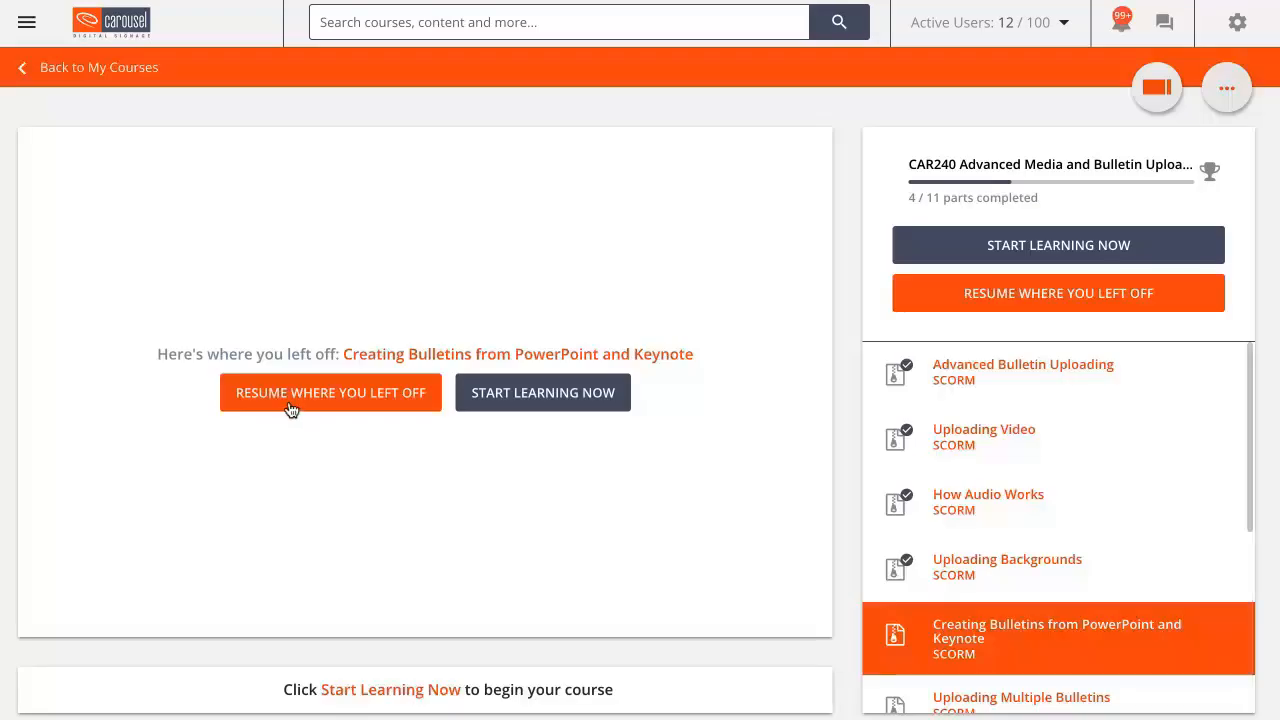
click(289, 404)
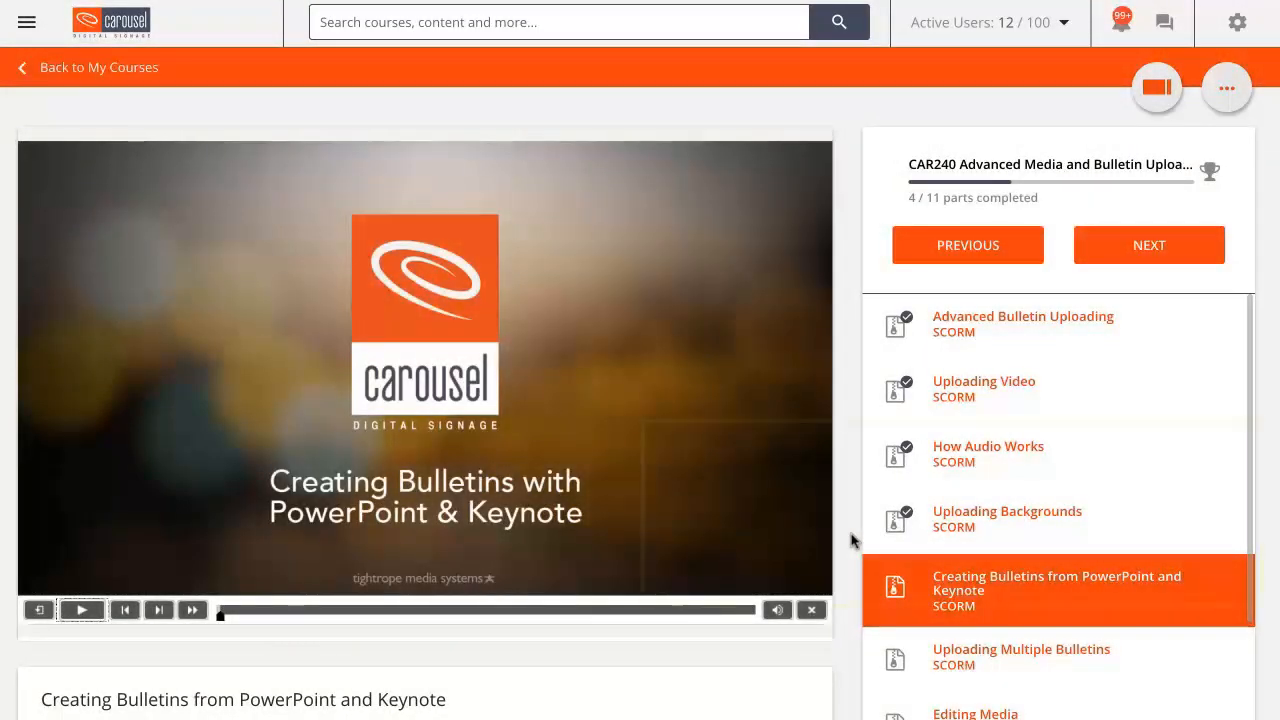
scroll(851, 540, down, 4)
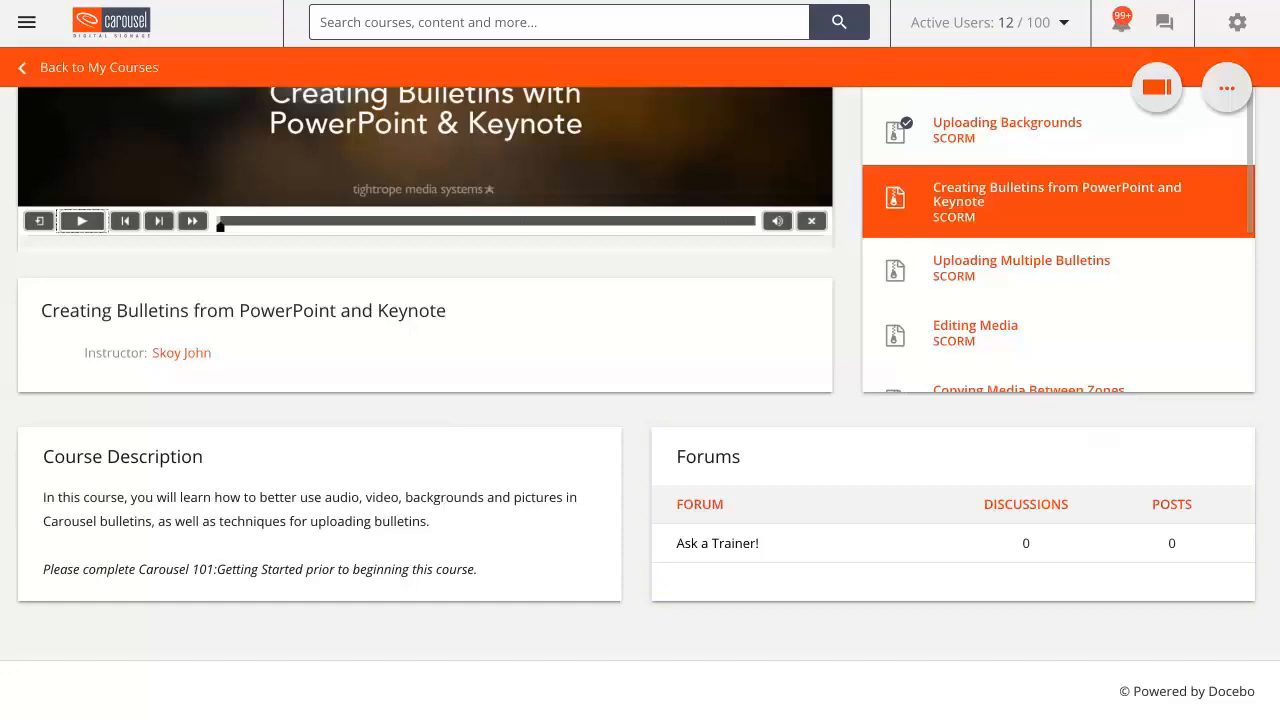
scroll(666, 402, up, 1)
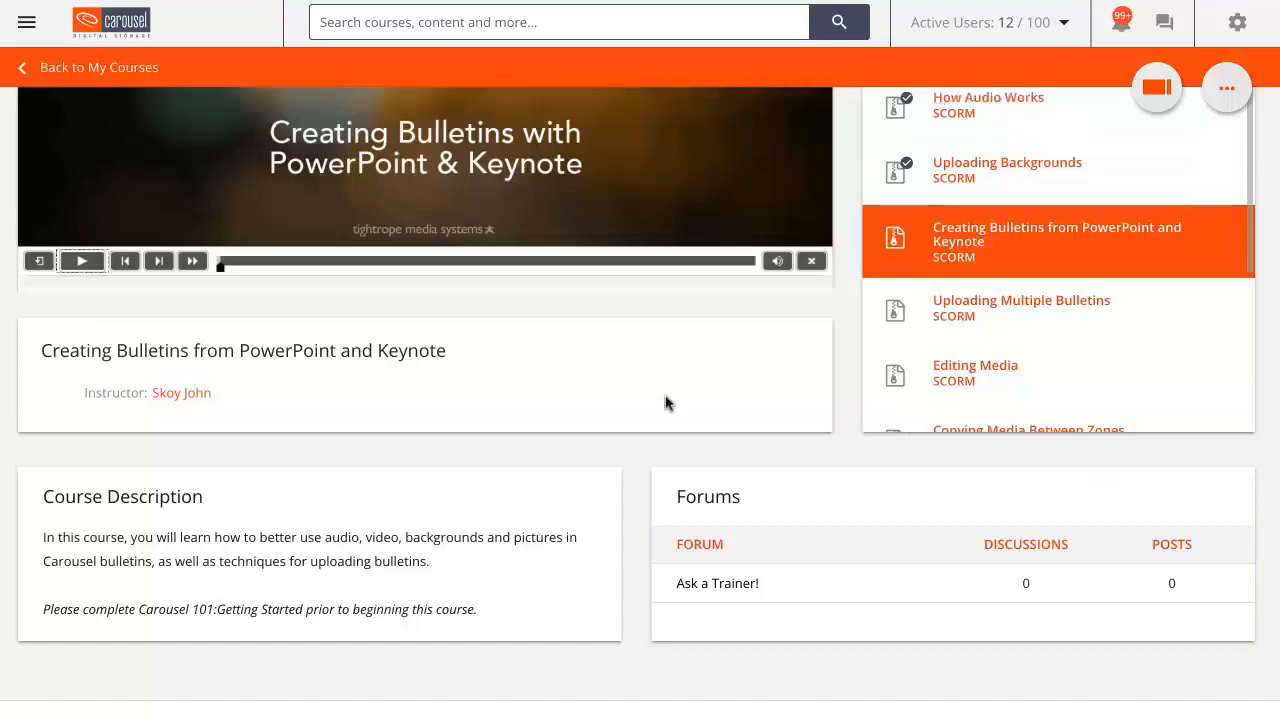